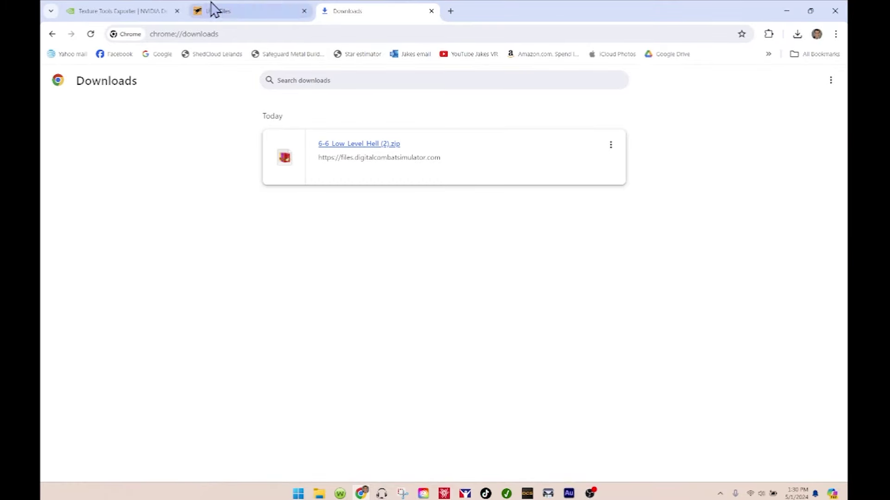
- Review the NVIDIA Texture Tools Exporter page, including its address and the standalone and Photoshop plugin downloads, and close the page
click(135, 12)
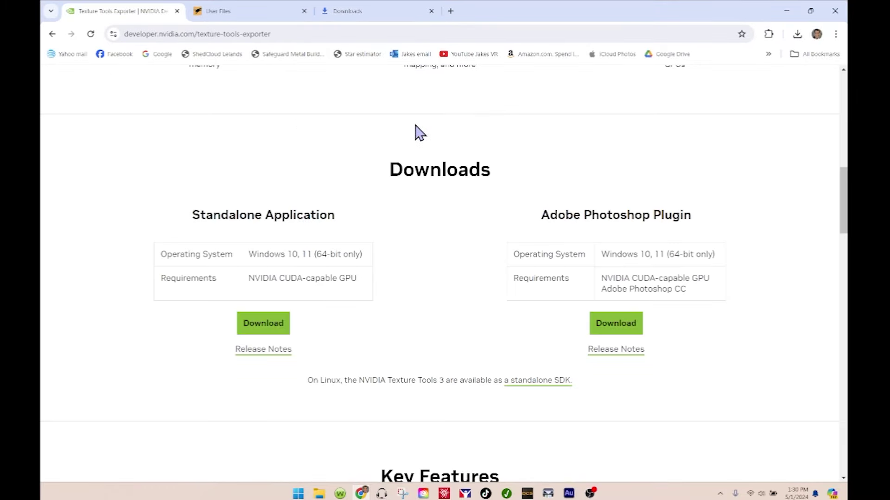
scroll(392, 255, up, 15)
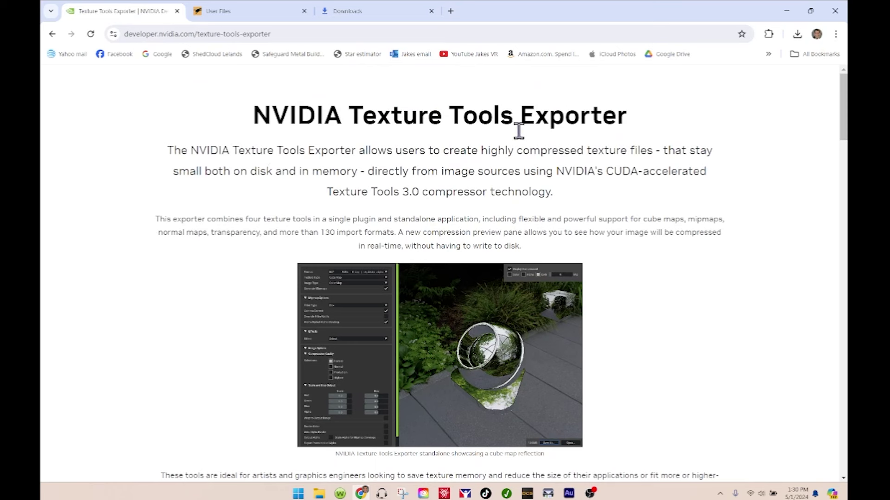
click(276, 34)
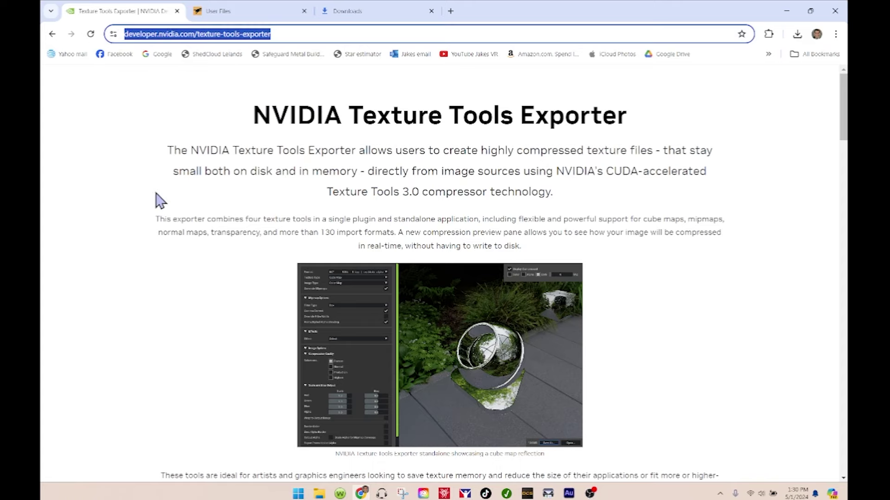
scroll(160, 201, down, 10)
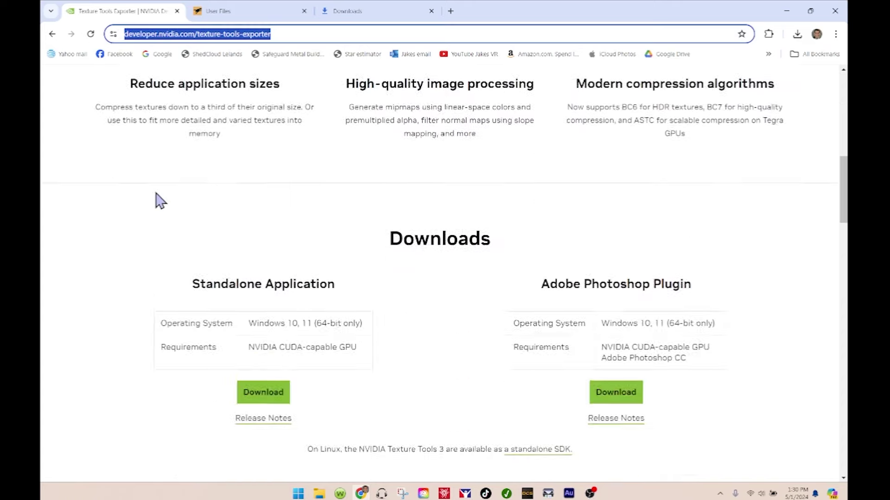
scroll(160, 200, down, 3)
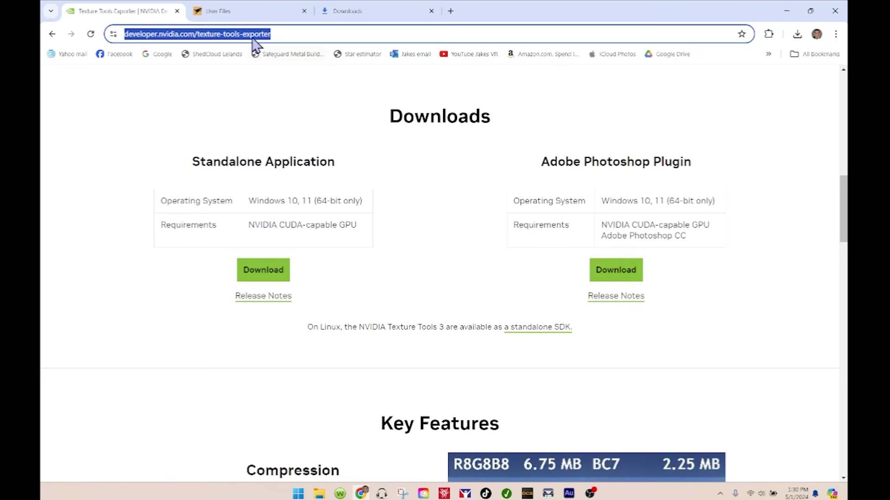
click(832, 14)
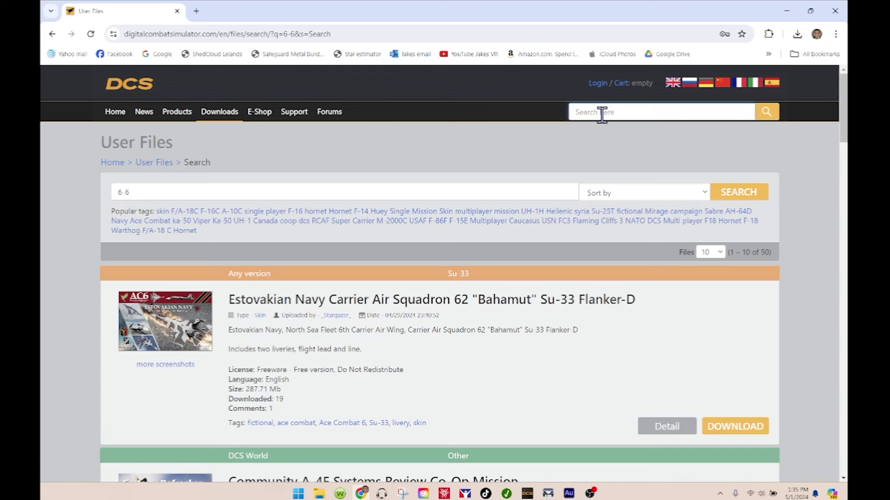
- Search the DCS user files for "6-6 C Trp. 97053 (Low Level Hell)" and look through the matching livery's screenshots
text(6-6 C T15. 97053 (Low Level Hell))
click(767, 113)
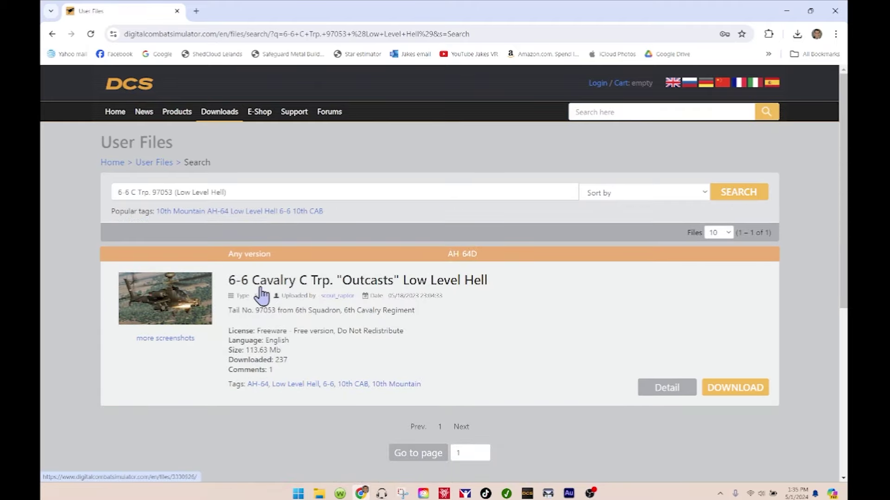
click(172, 311)
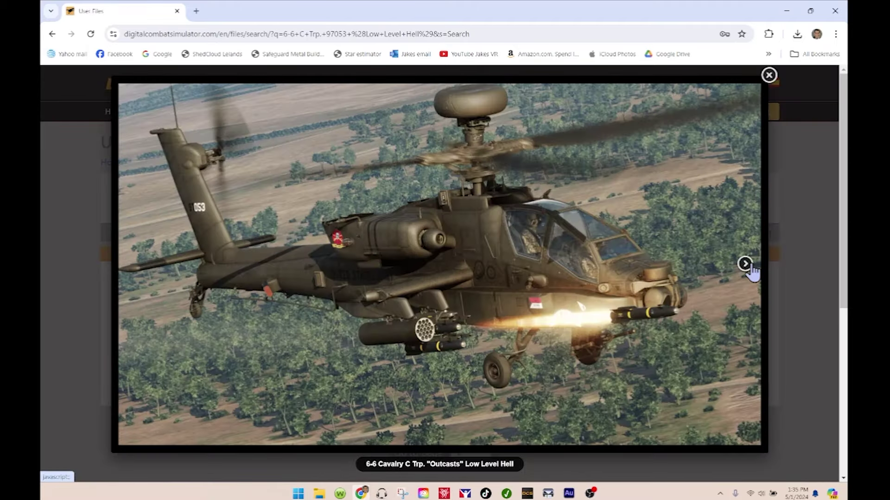
click(745, 265)
click(744, 266)
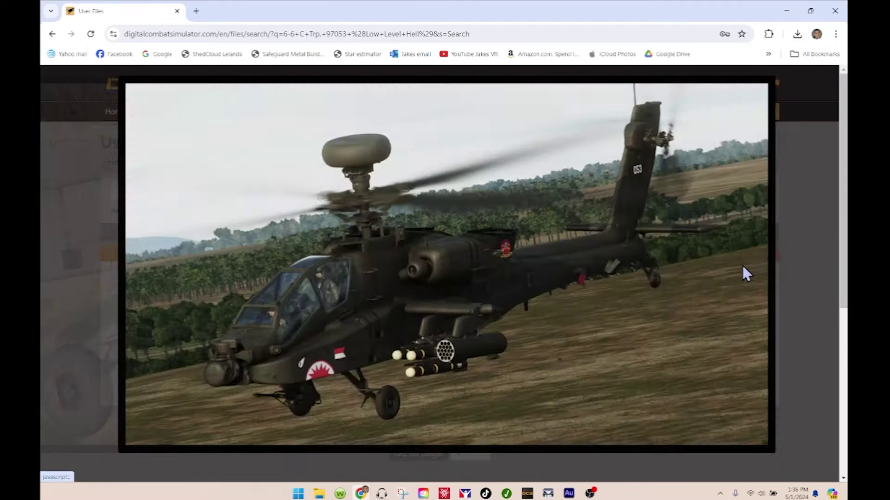
click(744, 265)
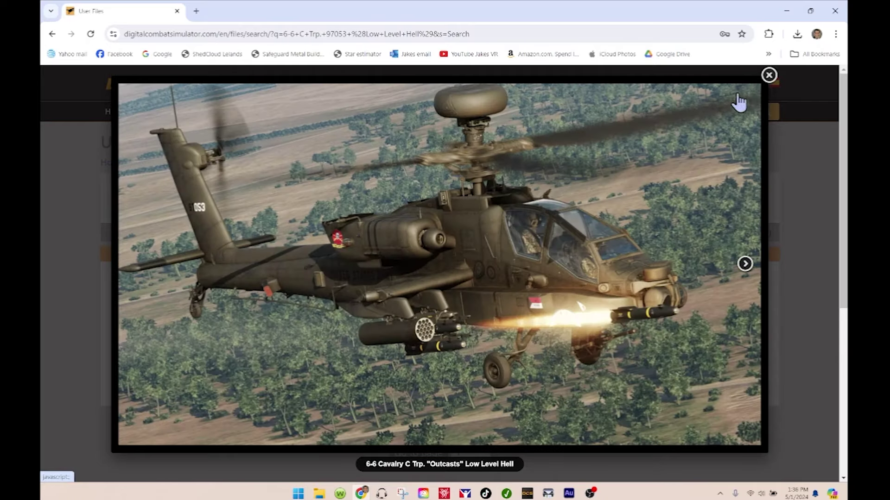
click(768, 76)
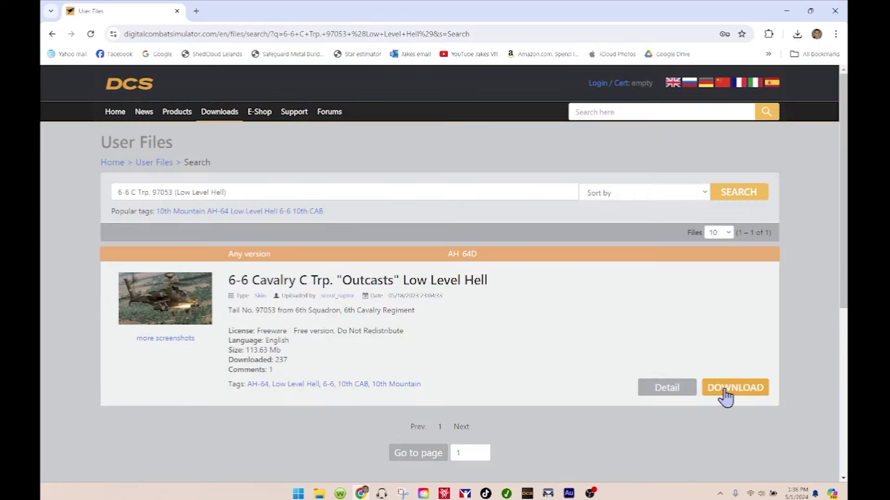
- Download the 6-6 Cavalry C Trp. "Outcasts" Low Level Hell livery and open the zip in BreeZip with its folder selected
click(725, 394)
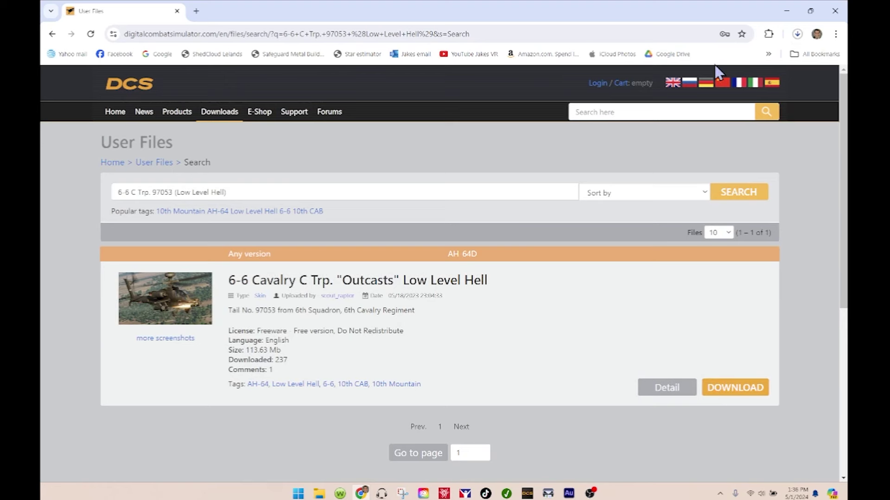
click(196, 11)
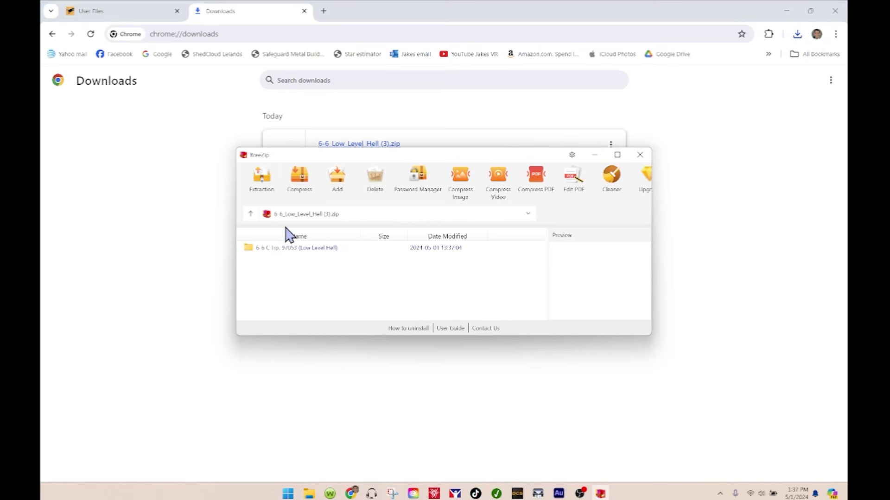
click(260, 253)
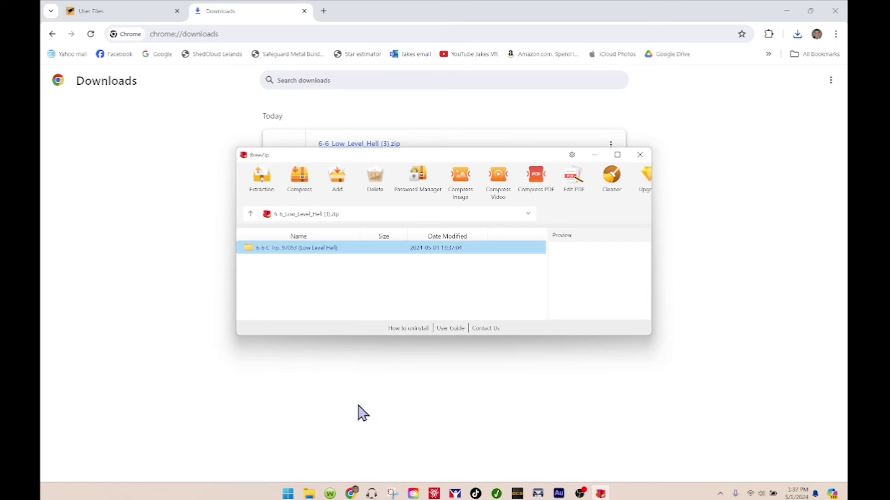
- Switch to File Explorer and go to Second disk (D:) from This PC
click(312, 496)
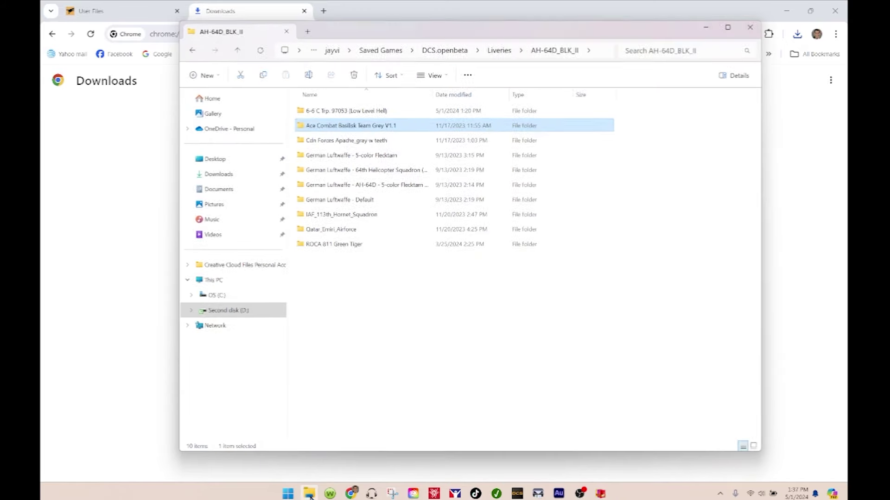
click(237, 50)
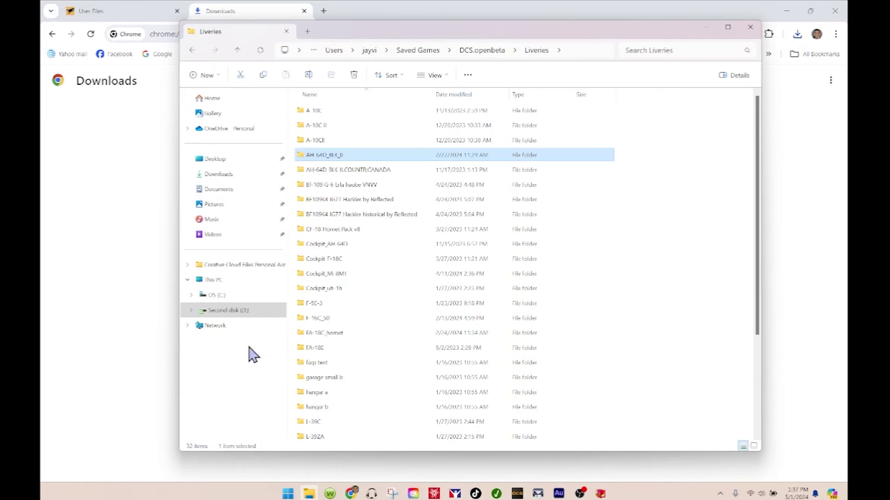
click(232, 310)
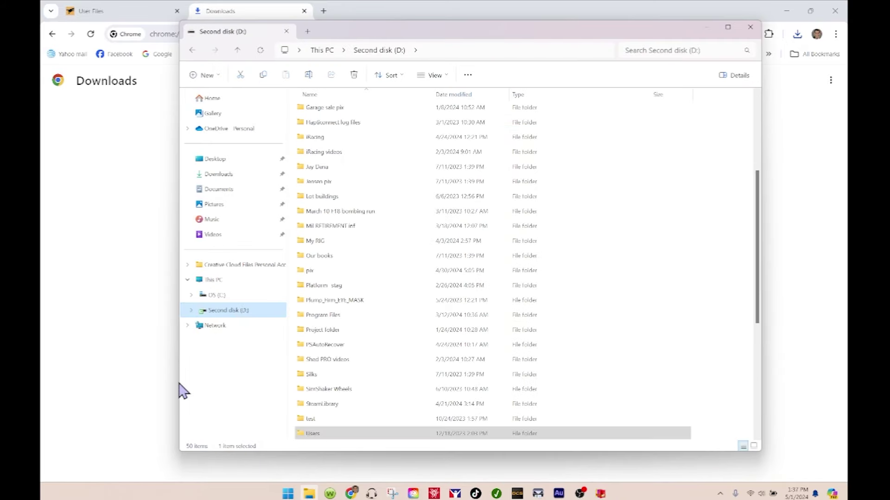
click(236, 311)
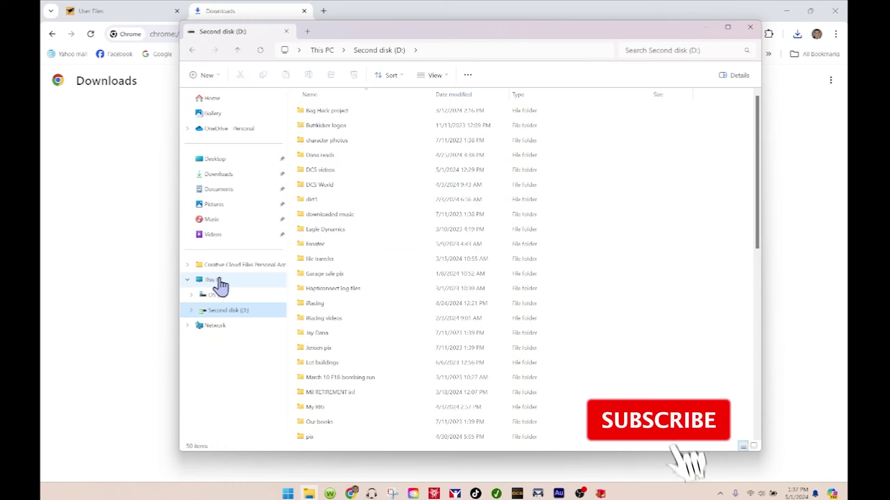
click(216, 281)
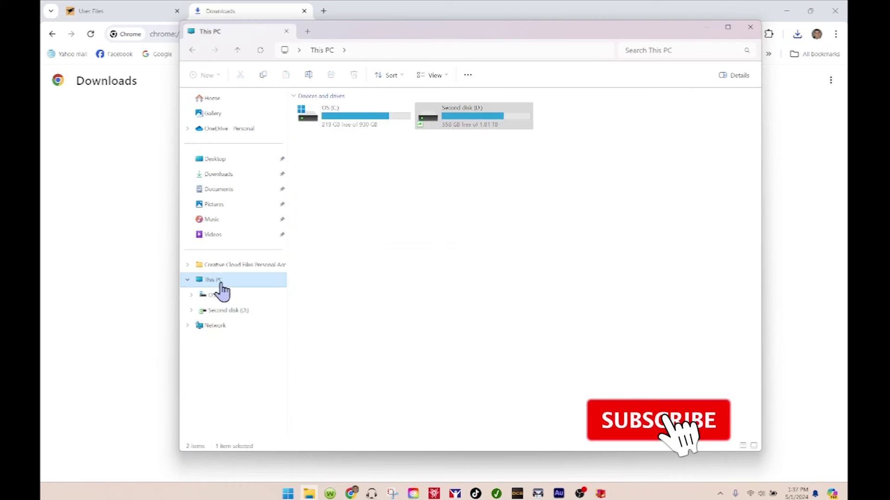
double_click(470, 121)
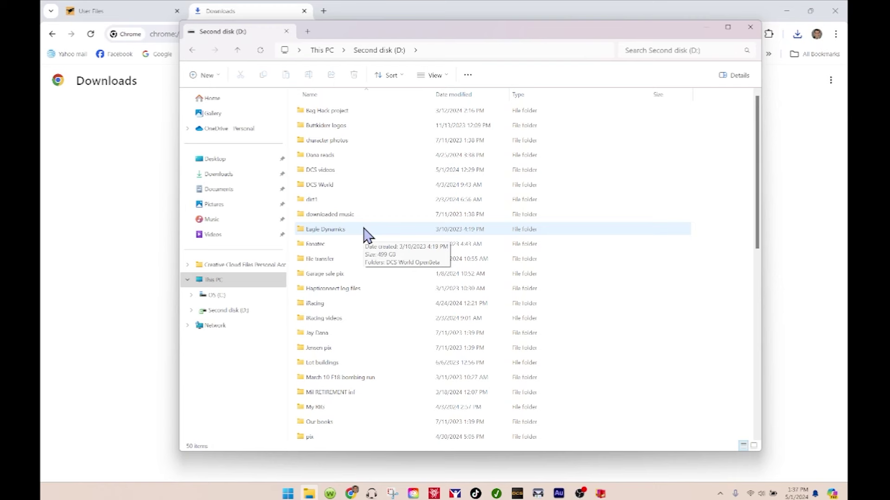
- Open the DCS.openbeta folder inside Saved Games in the user's folder under Users on the D: drive
scroll(368, 235, down, 4)
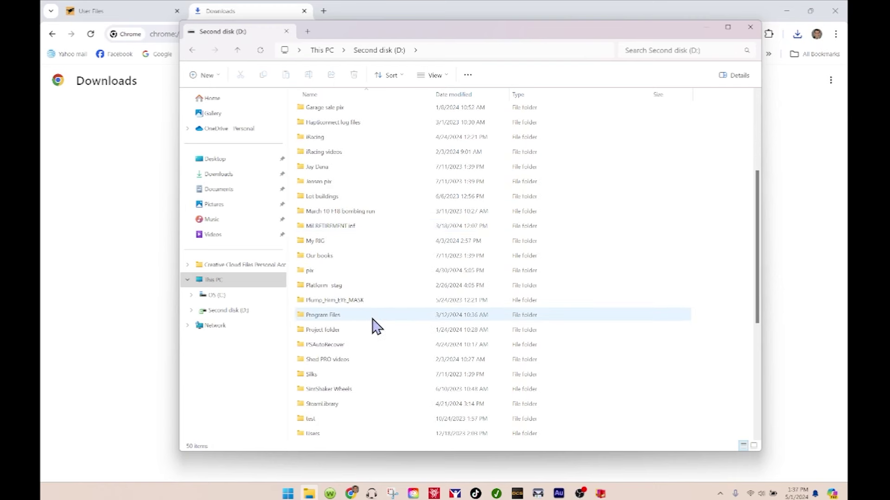
double_click(324, 435)
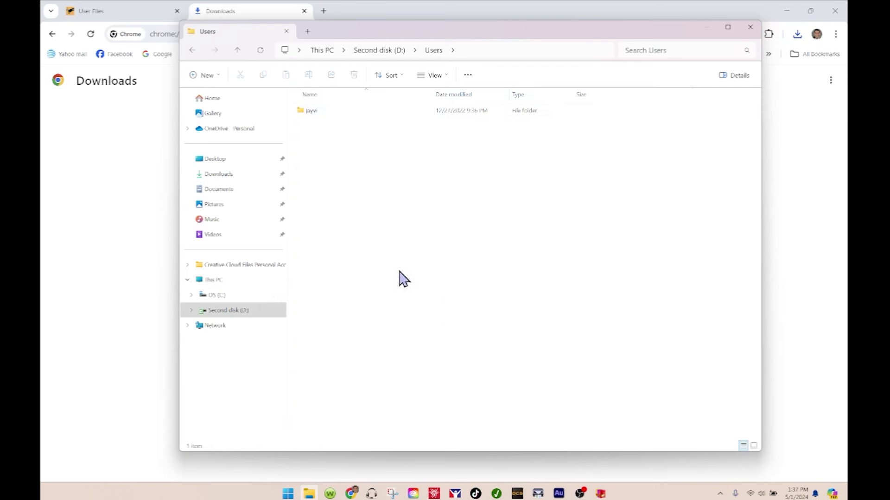
double_click(347, 113)
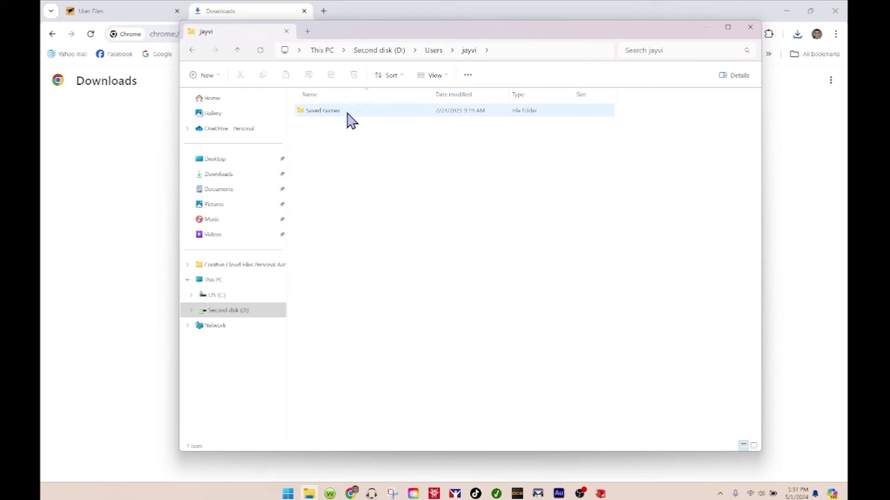
click(323, 112)
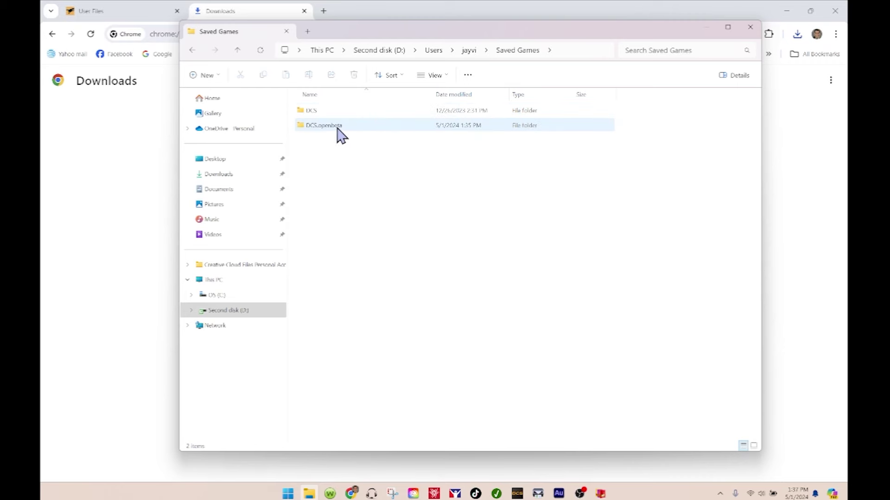
mouse_move(350, 126)
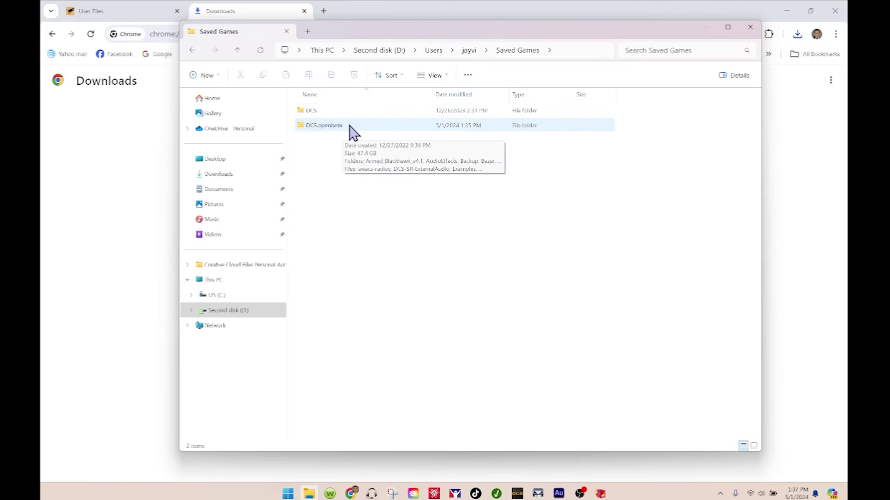
double_click(350, 126)
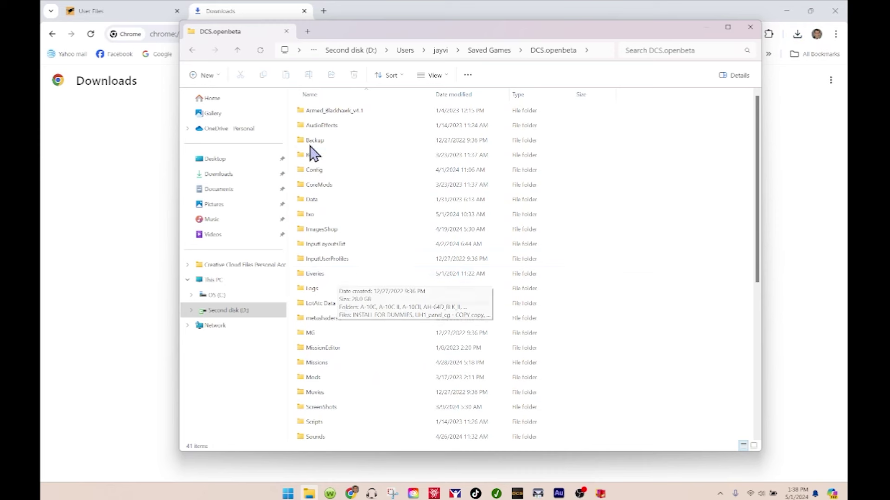
- Open the Liveries folder inside DCS.openbeta
click(207, 76)
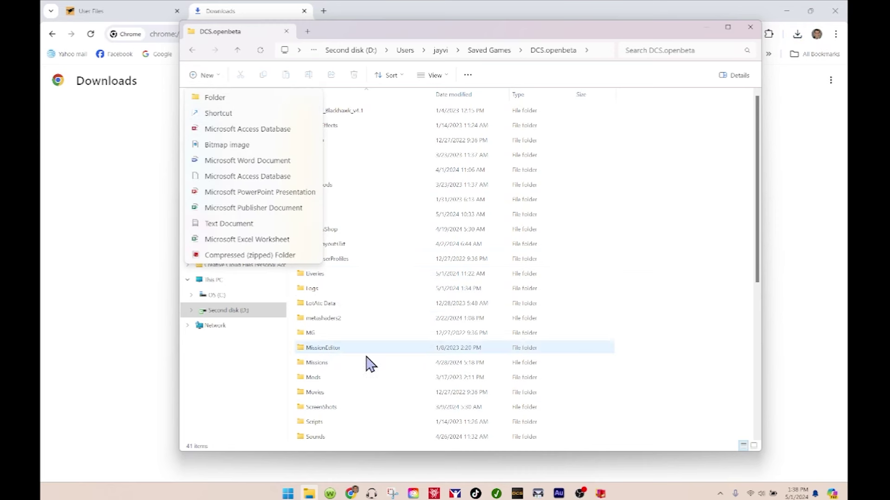
click(362, 291)
click(318, 277)
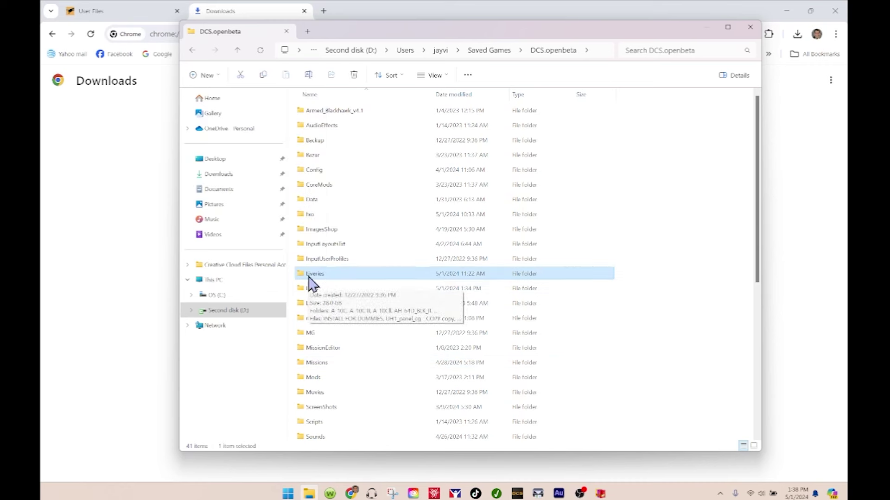
double_click(336, 277)
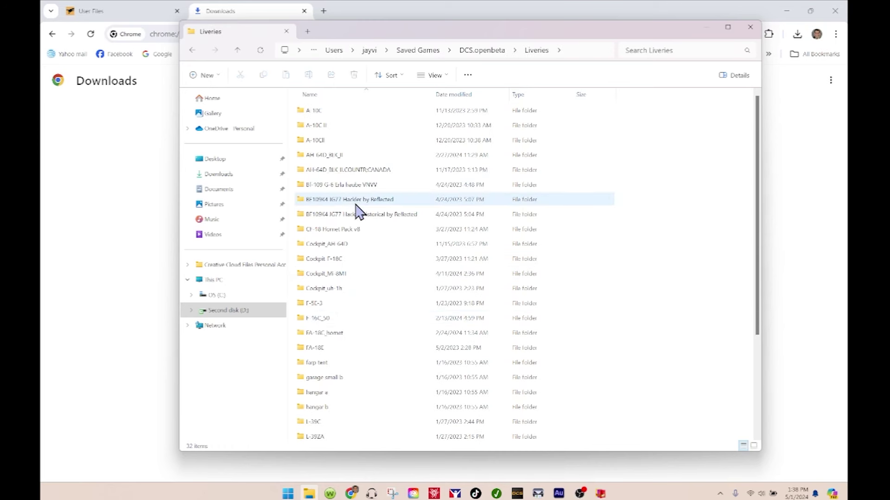
- Return to the livery archive in BreeZip, examine the files in its folder and go back up to the archive root
click(231, 16)
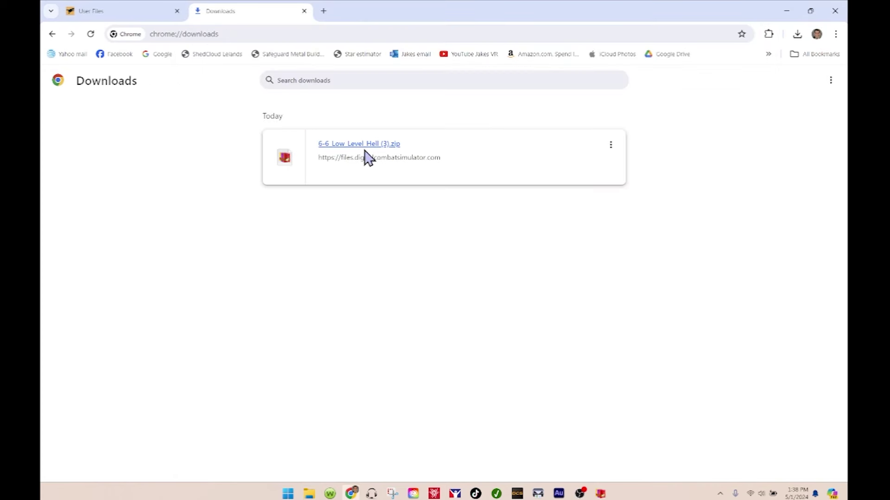
click(603, 494)
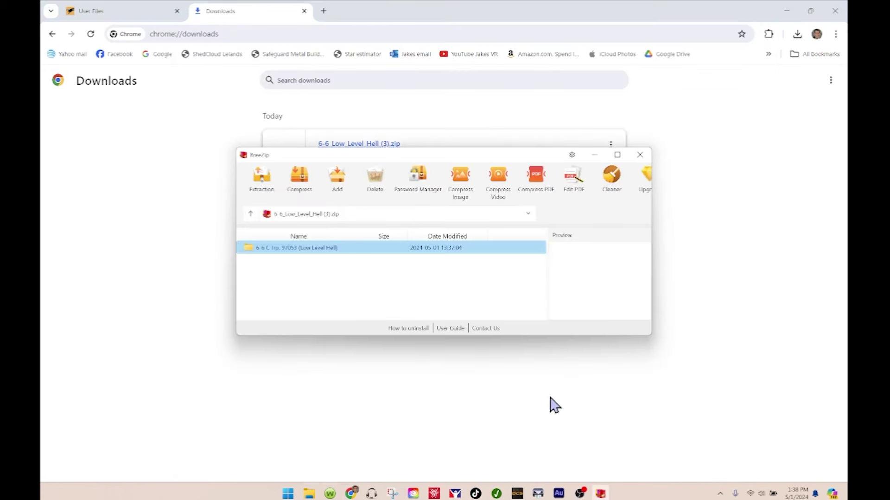
double_click(251, 250)
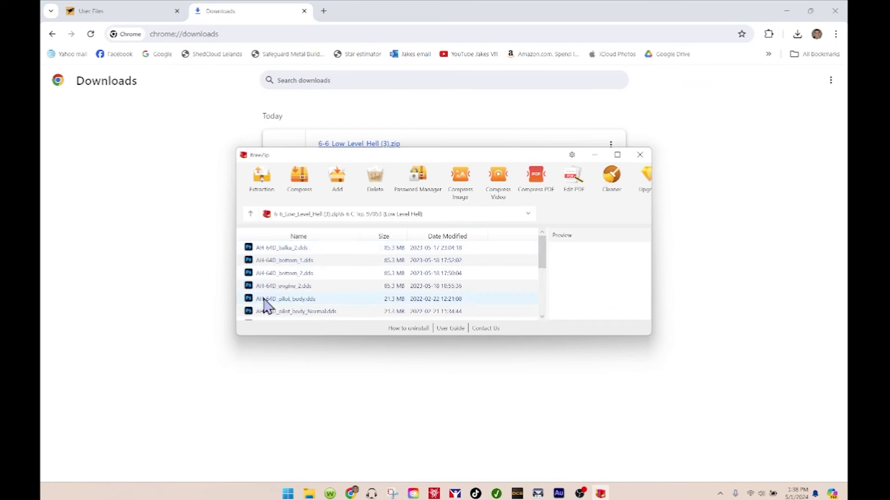
click(251, 214)
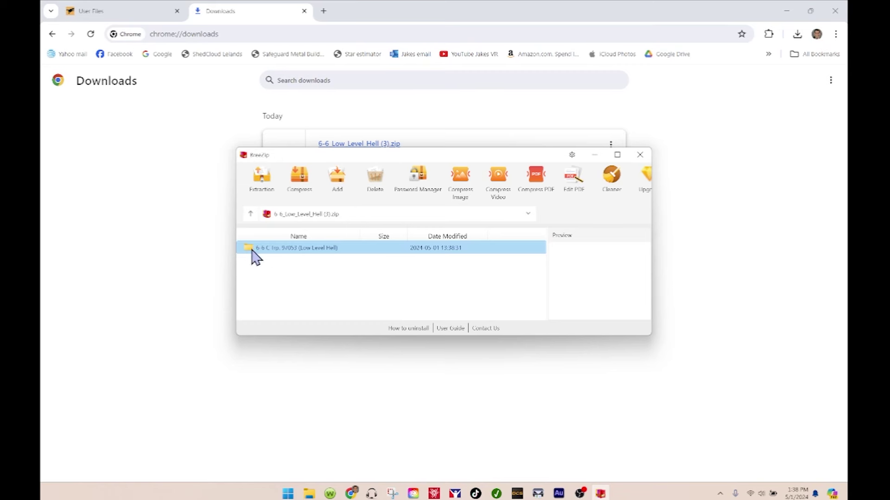
- Switch to File Explorer and open the AH-64D_BLK_II folder inside Liveries
click(309, 493)
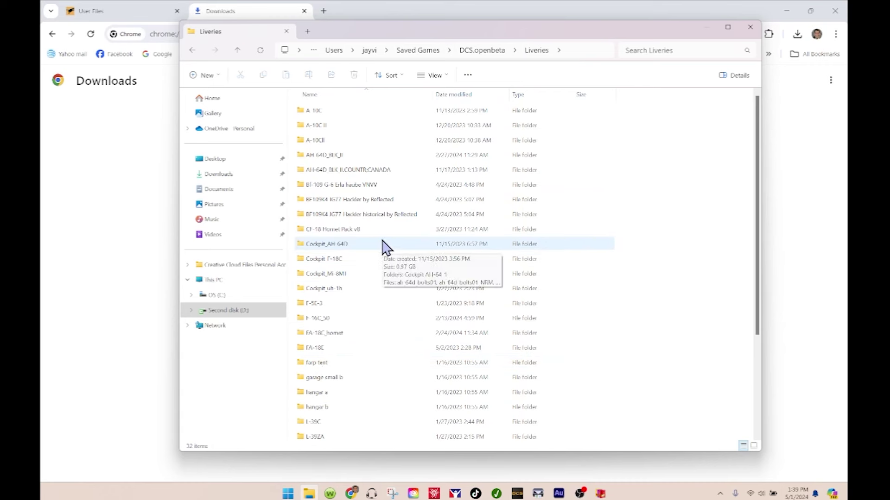
double_click(326, 159)
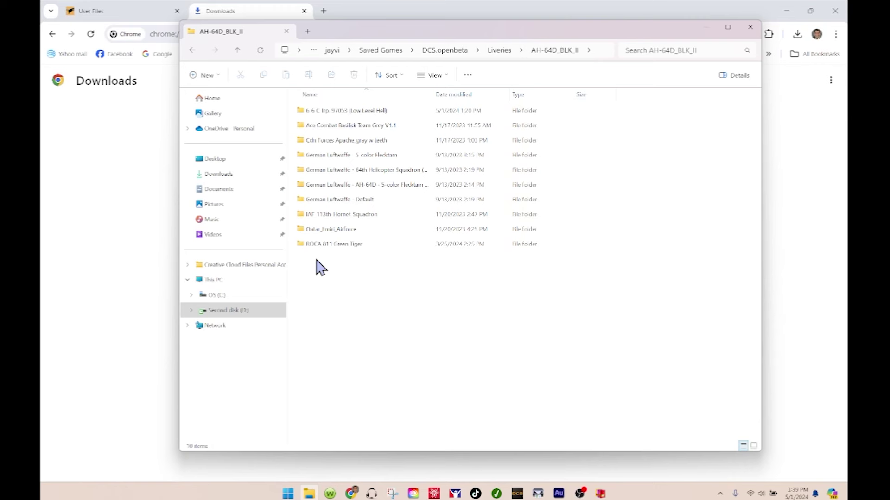
- Open the 6-6 C Trp. 97053 (Low Level Hell) folder and open its AH-64D_pilot_details texture in Photoshop
double_click(323, 118)
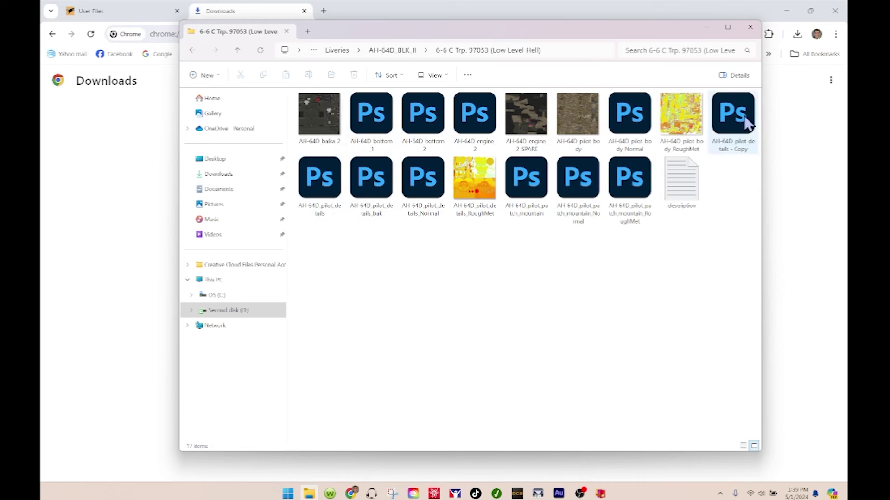
double_click(319, 181)
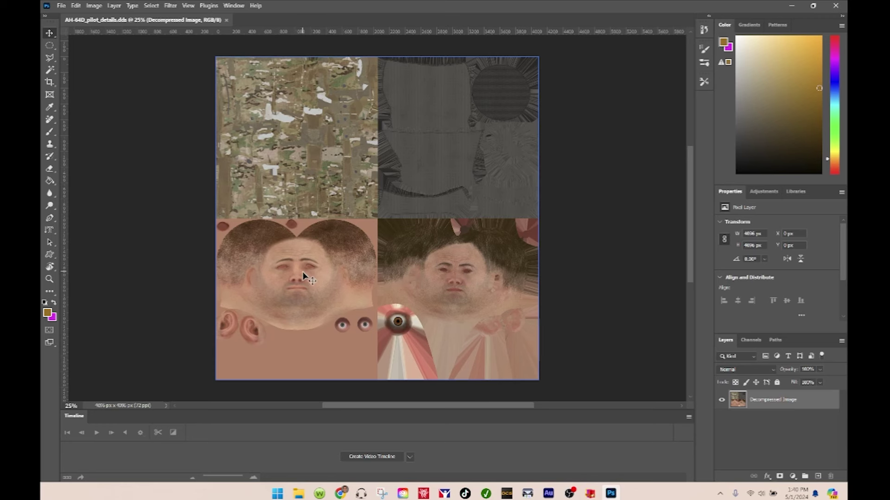
- Open the studio portrait of the man in a dark suit from the pix folder on the D: drive
click(61, 6)
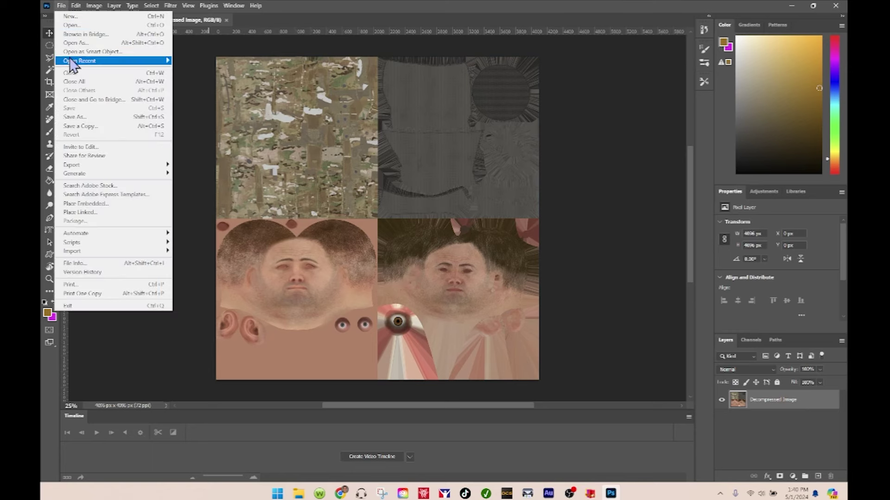
click(80, 26)
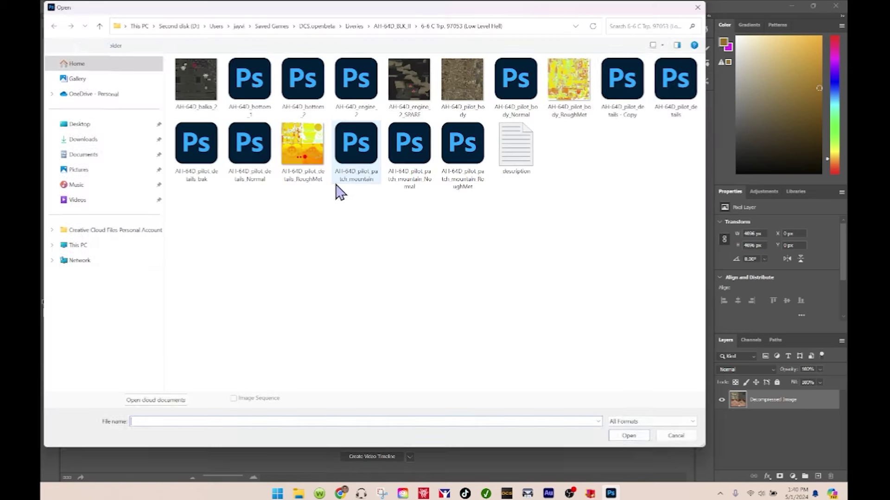
click(80, 124)
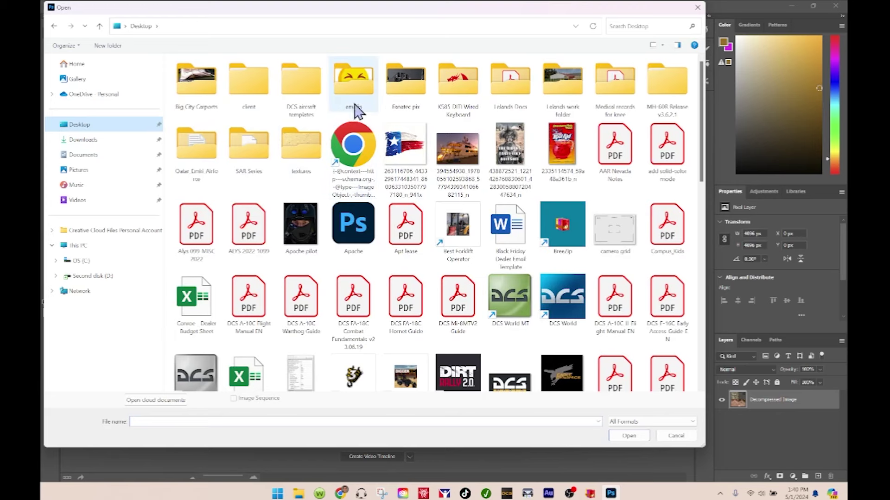
click(103, 274)
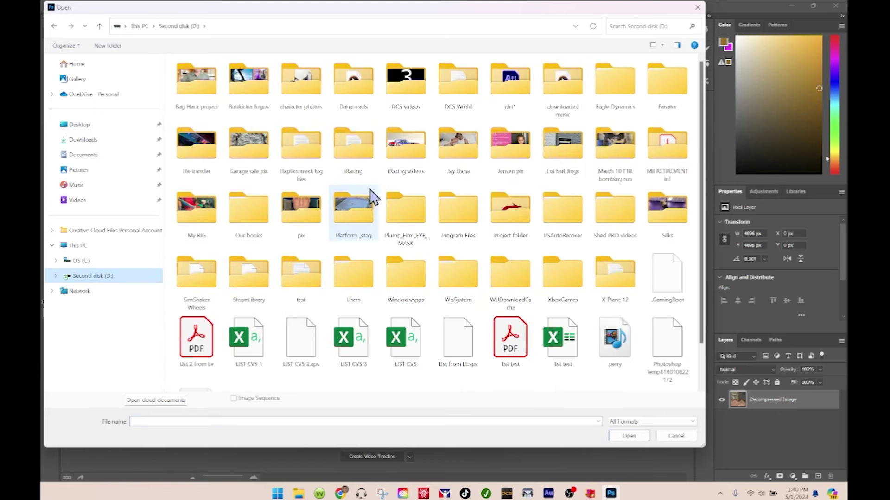
double_click(304, 217)
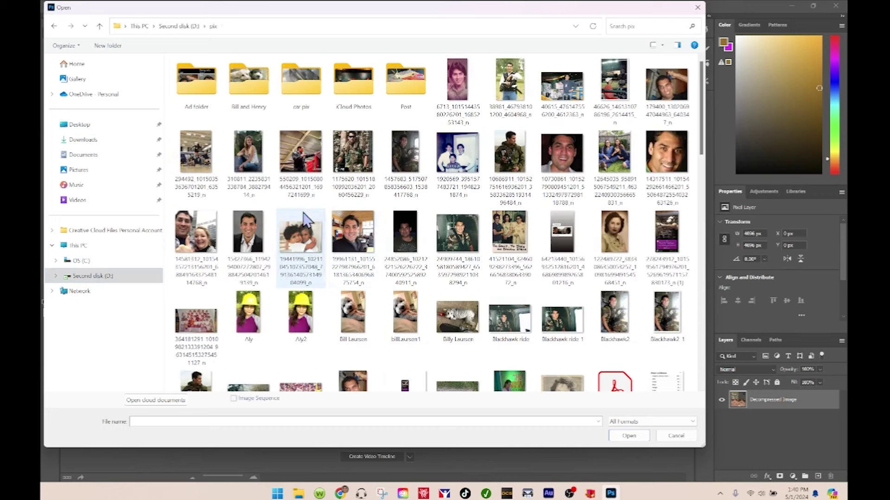
click(253, 255)
click(612, 438)
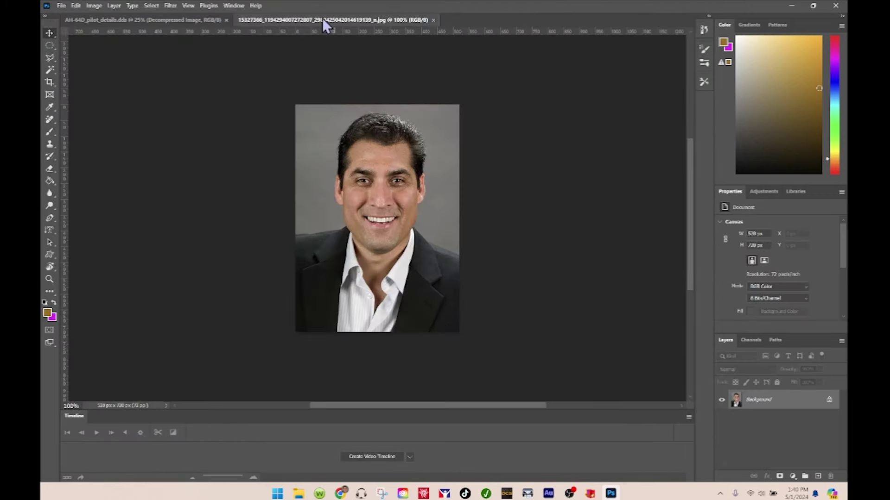
- Undock the portrait photo into its own floating window and minimize it to uncover the pilot details texture
drag(321, 19, 583, 42)
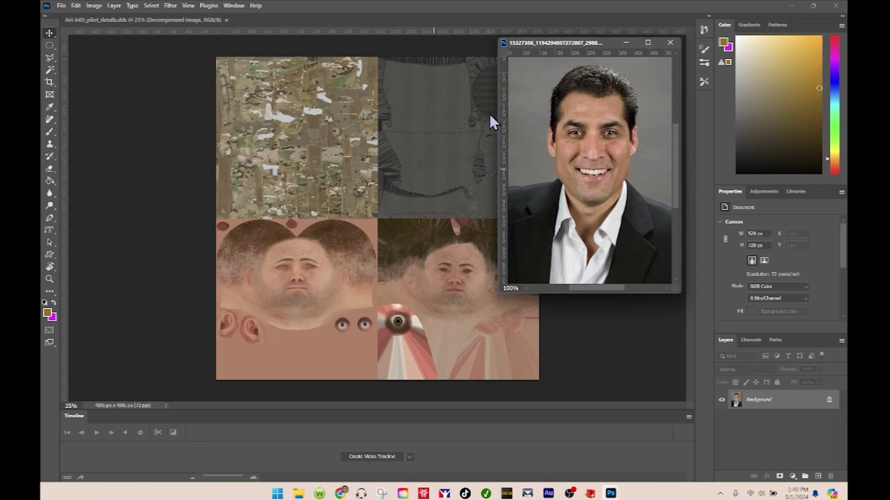
click(421, 22)
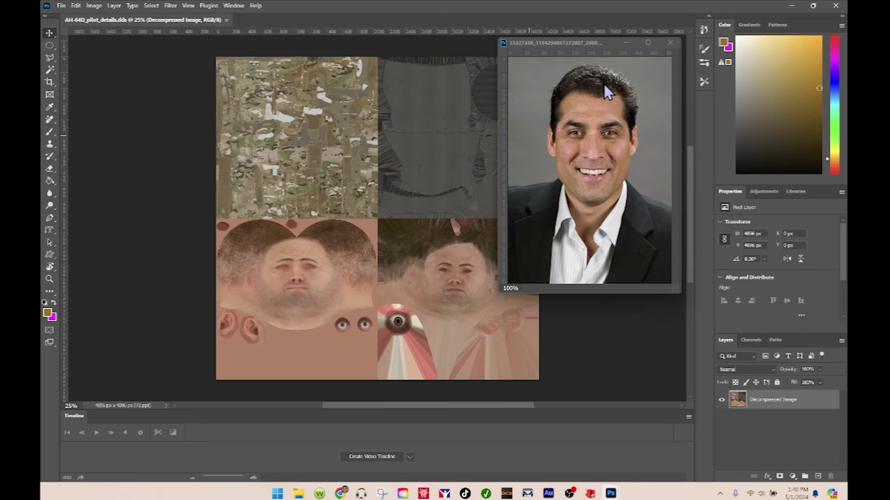
click(630, 45)
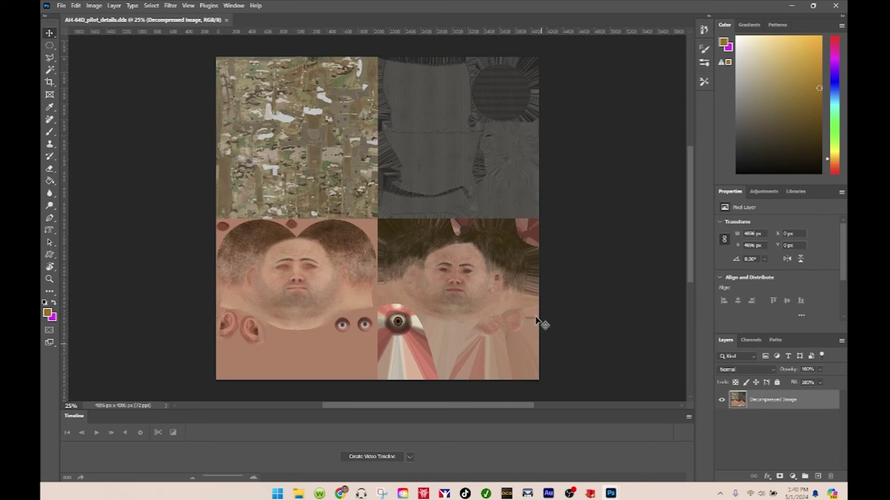
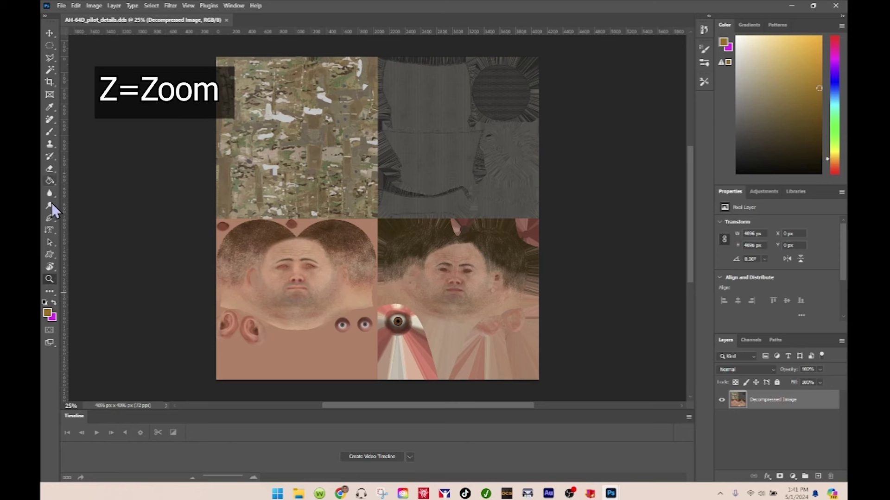
- Zoom to 100% on the pilot face in the texture's lower-right quarter
click(454, 274)
drag(462, 274, 508, 299)
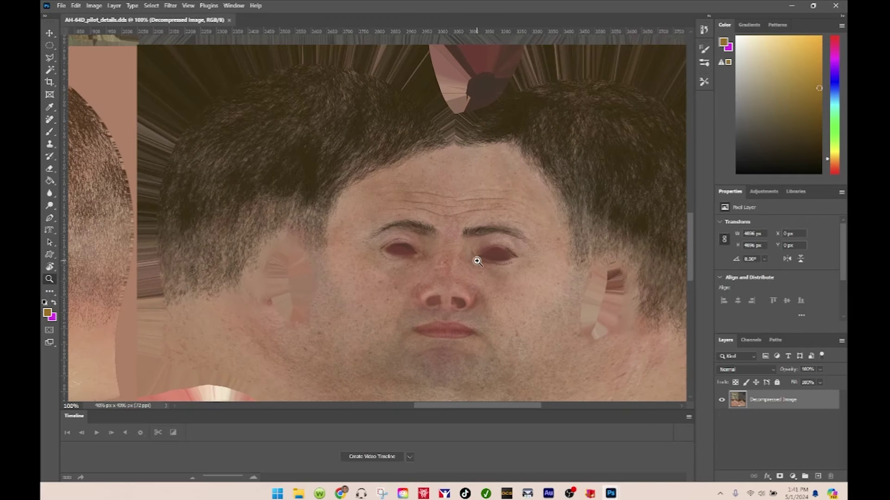
scroll(691, 254, down, 3)
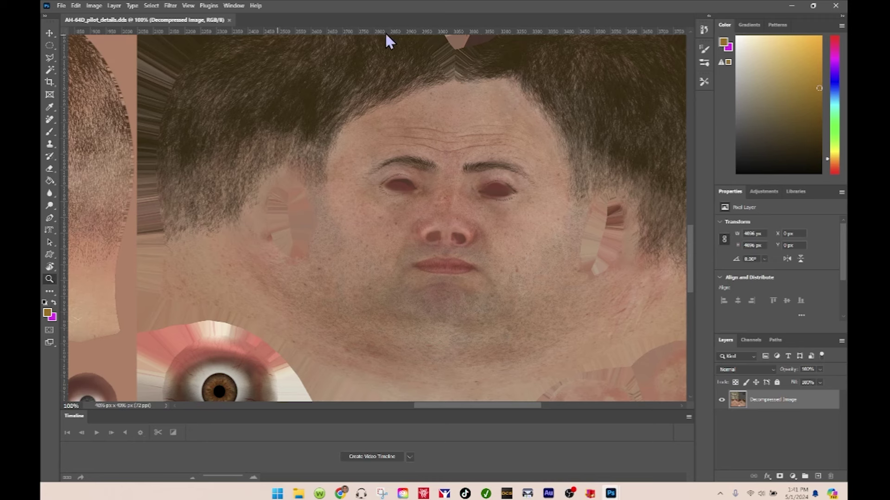
- Turn the rulers off and back on in the texture document
click(196, 6)
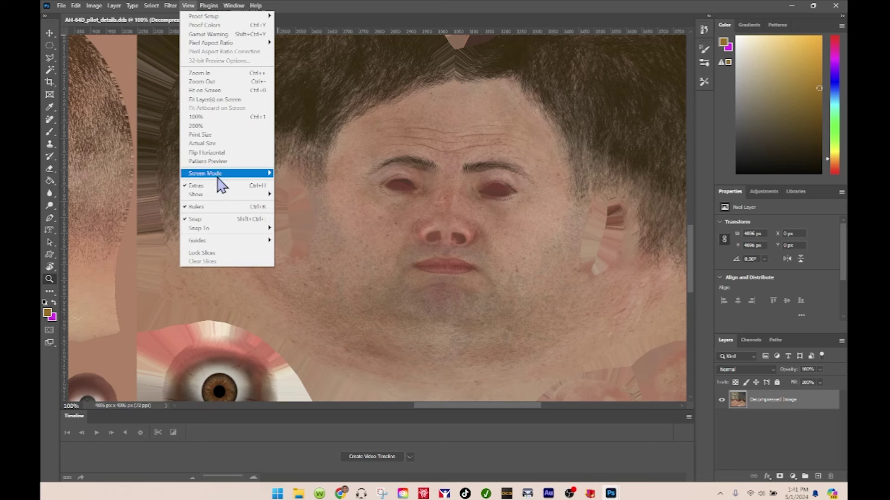
click(218, 202)
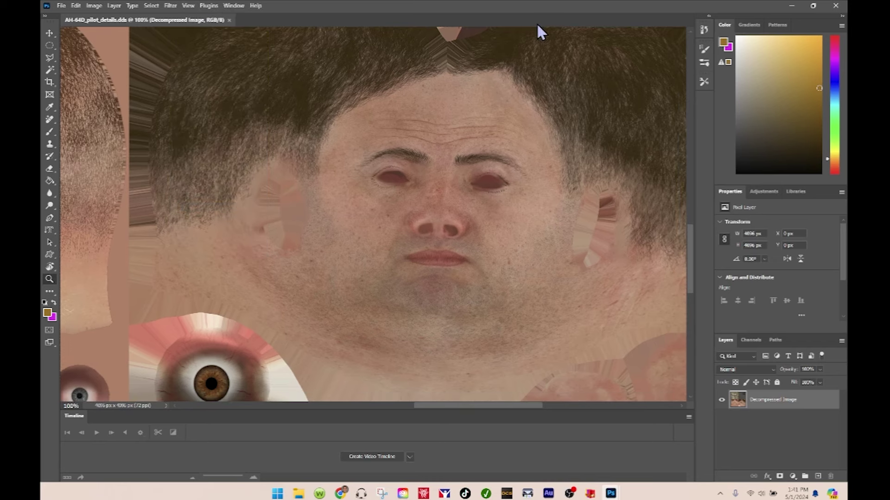
click(188, 6)
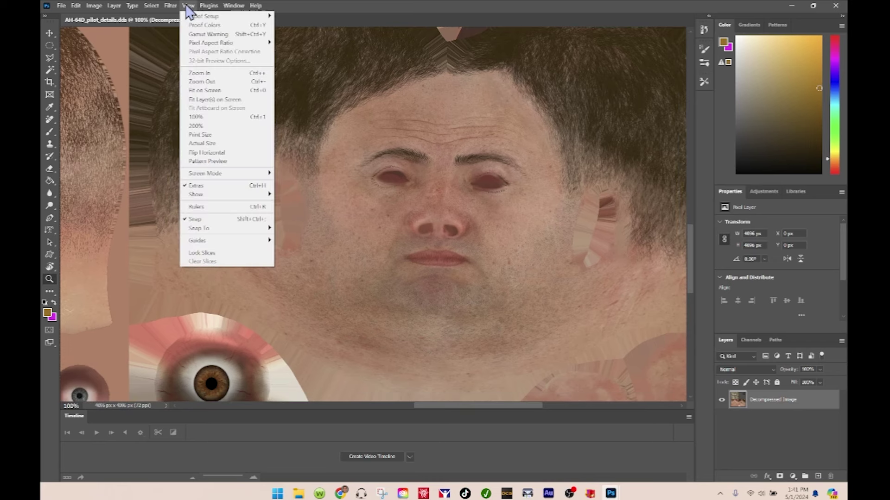
click(202, 208)
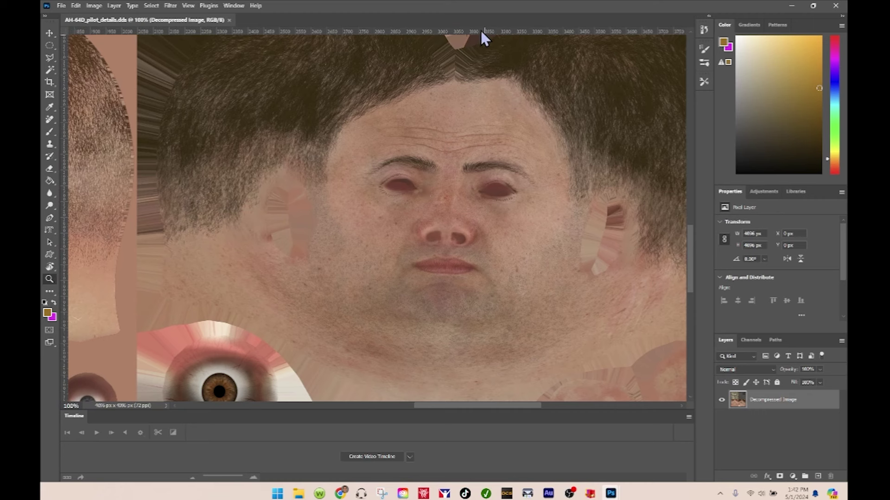
- Place horizontal guides across the pilot's eyes at about Y 2788 px and through the middle of the mouth
drag(481, 30, 590, 188)
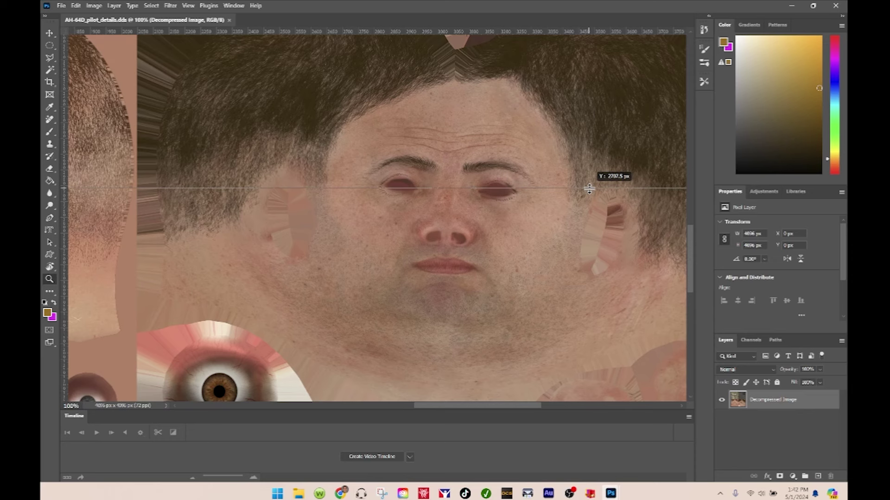
drag(589, 188, 589, 188)
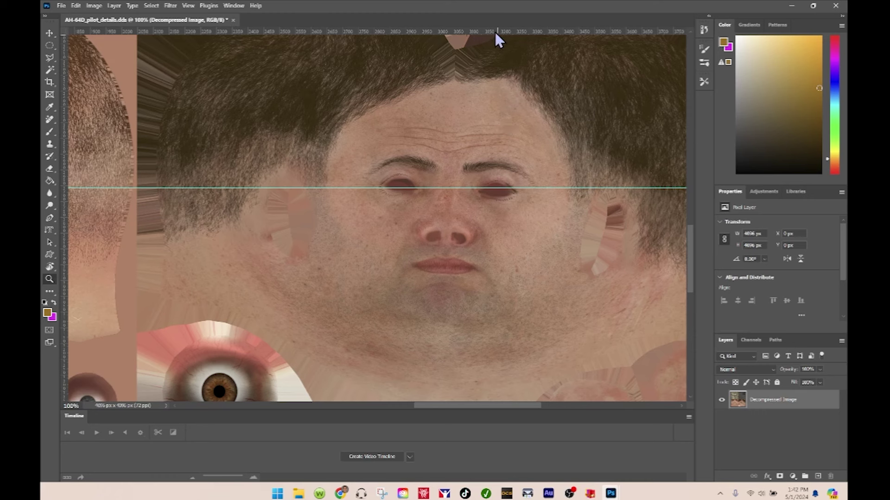
drag(494, 33, 527, 267)
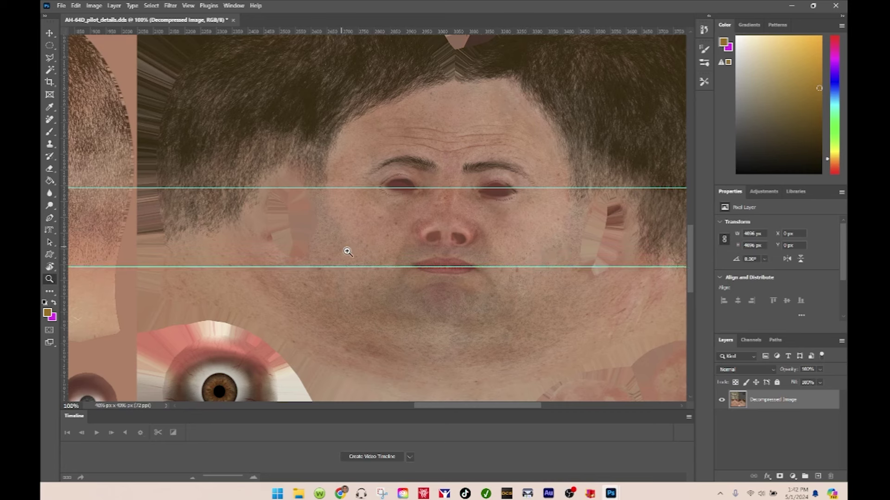
- Place vertical guides at the outer corners of both eyes and through the center of the nose
drag(63, 225, 517, 240)
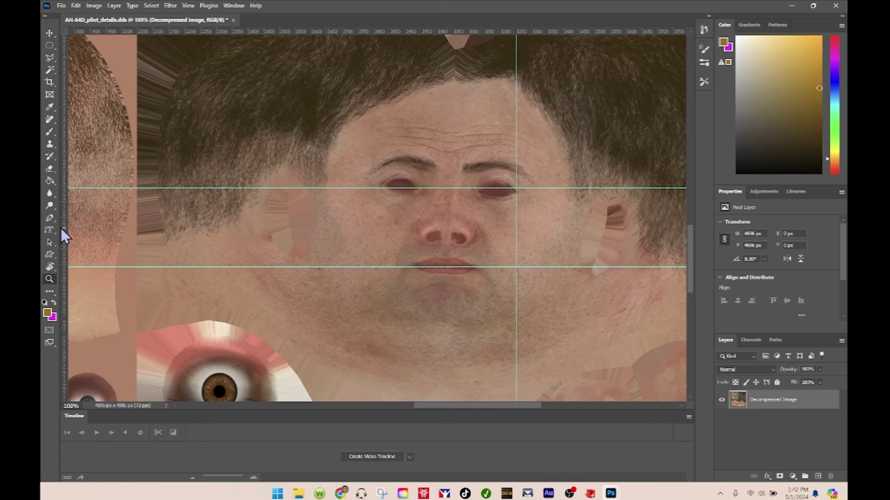
drag(63, 233, 382, 243)
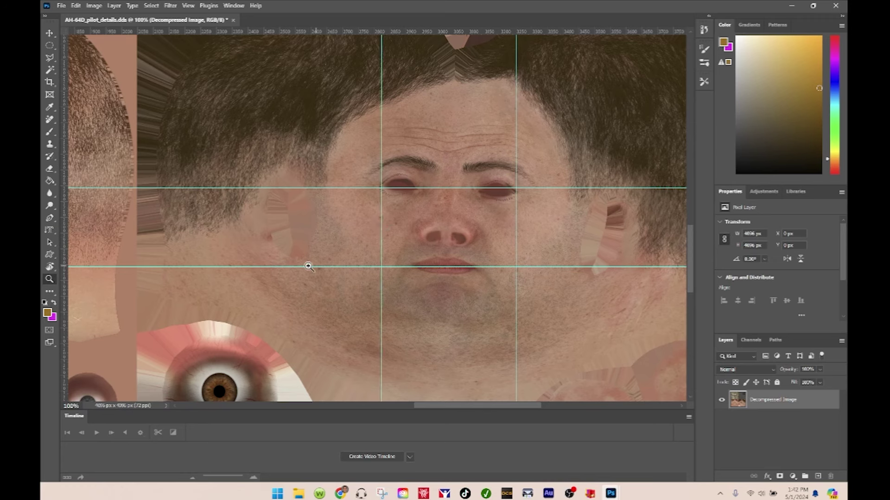
drag(66, 260, 452, 267)
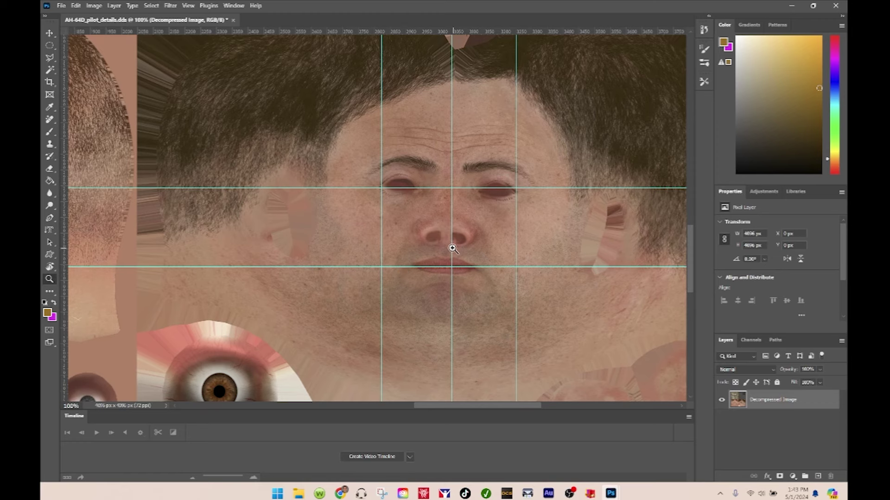
scroll(443, 243, down, 1)
click(414, 221)
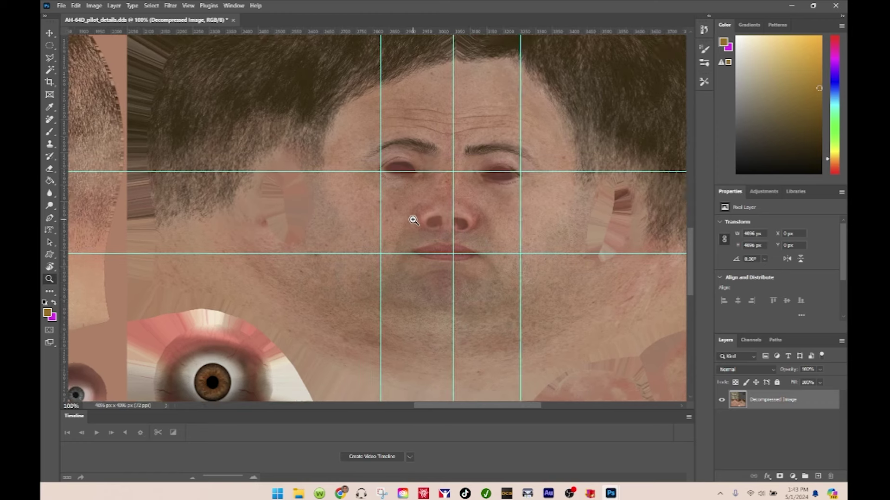
alt+click(416, 223)
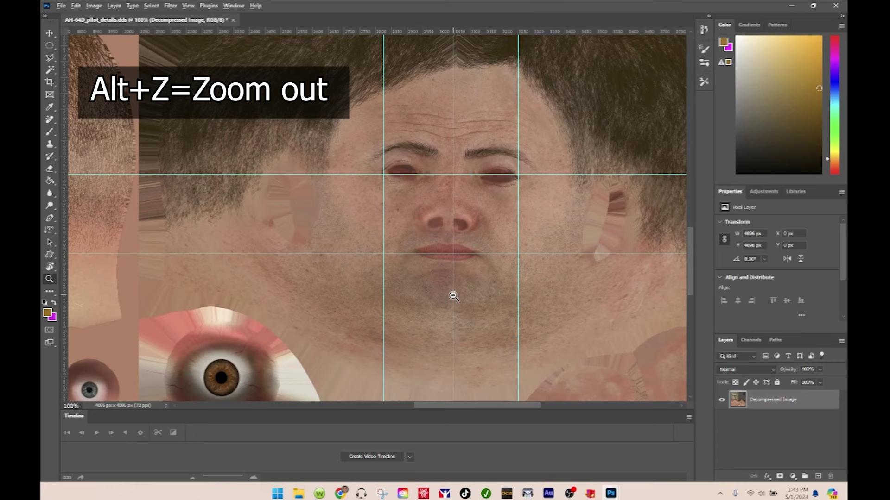
click(411, 221)
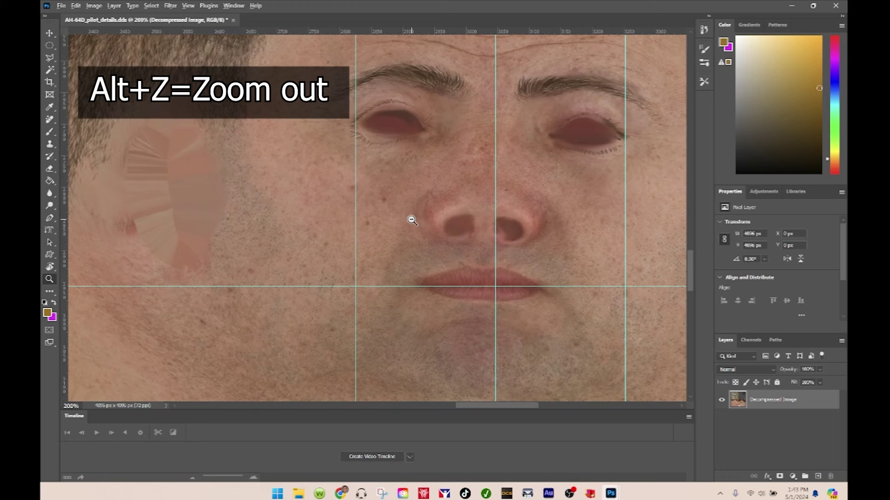
alt+click(412, 221)
alt+click(411, 221)
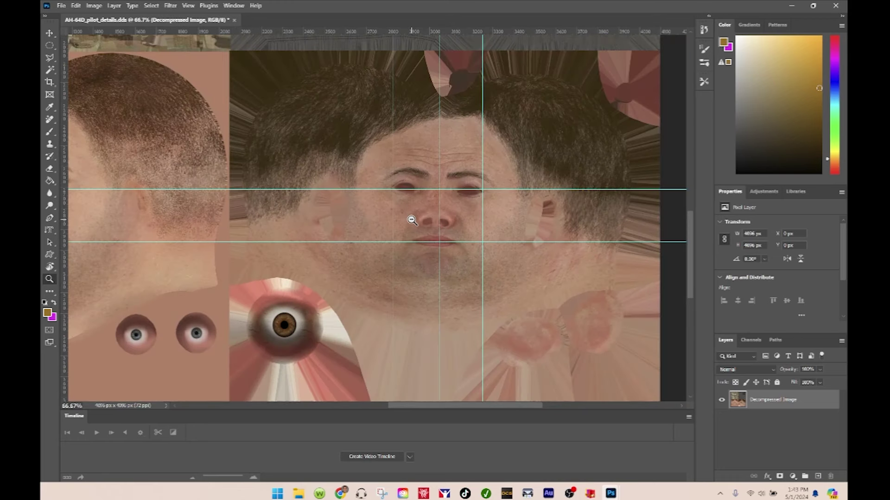
- Restore the minimized portrait photo window in front of the texture
mouse_move(610, 493)
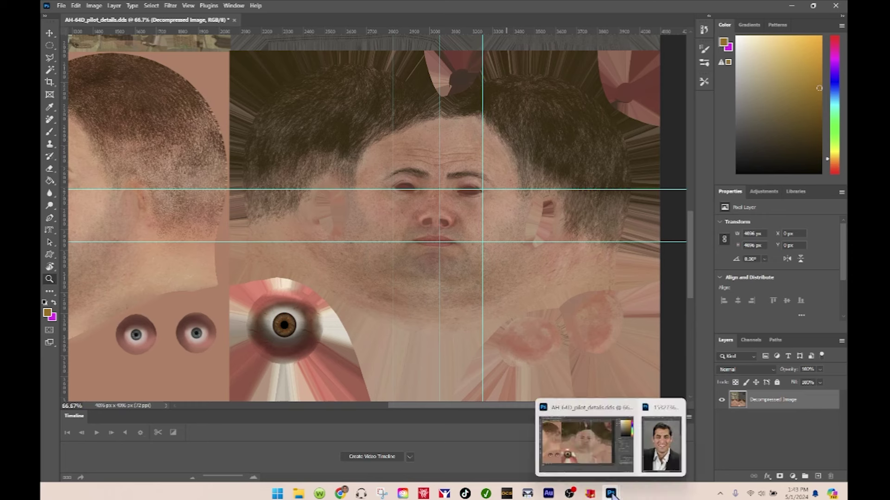
click(653, 443)
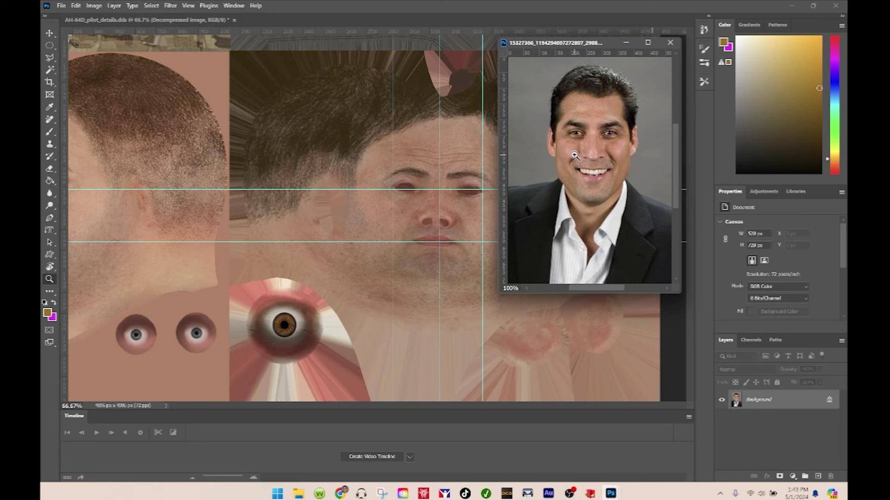
- Try copying the portrait onto the pilot's face in the texture with the Move tool, and undo the copy
key(v)
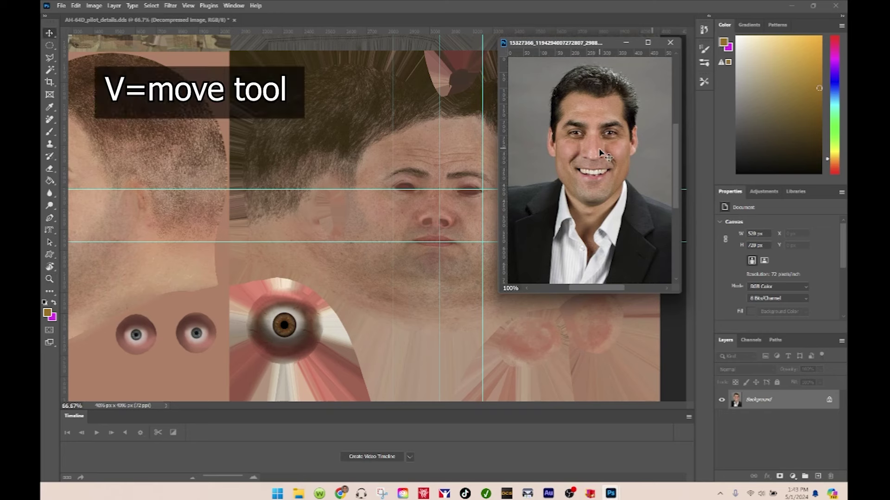
drag(600, 152, 435, 233)
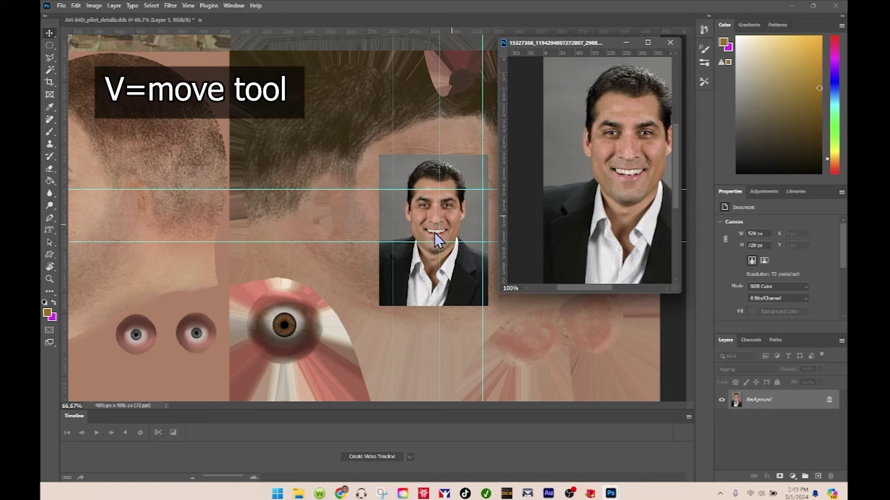
click(451, 212)
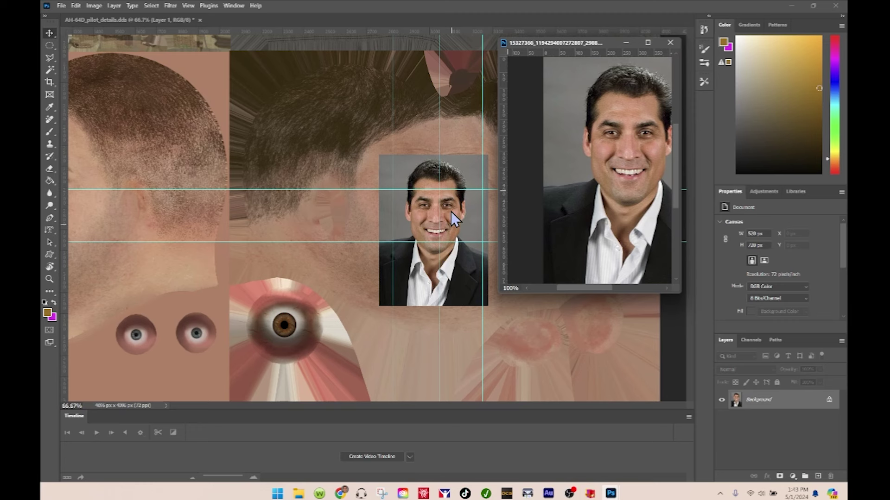
key(ctrl+z)
click(452, 211)
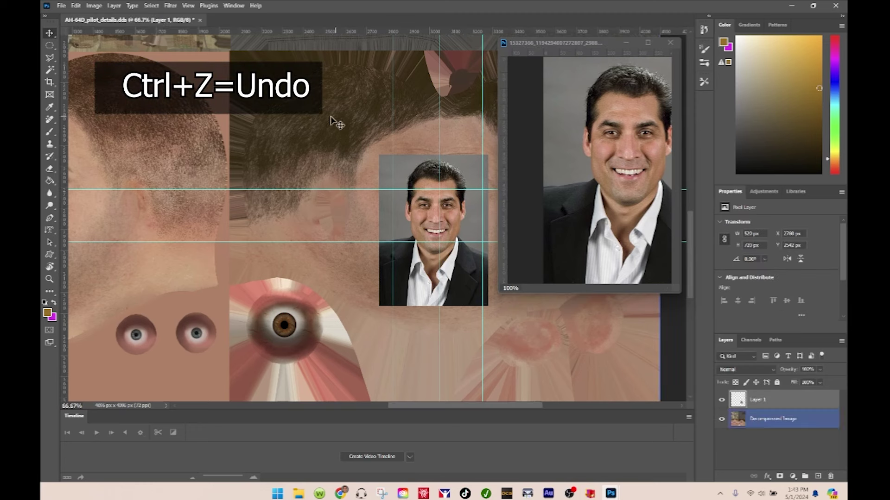
key(ctrl+z)
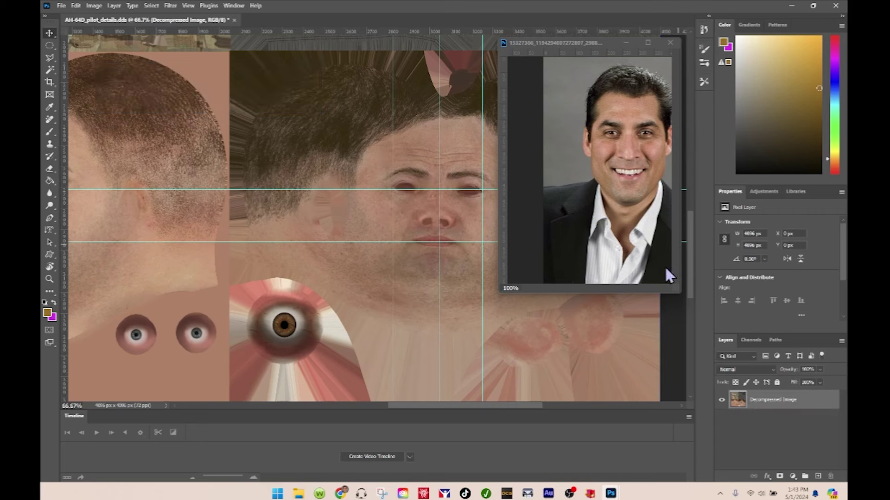
- Widen the portrait photo window and enclose the man's whole head from hair to chin in an Elliptical Marquee selection
click(638, 125)
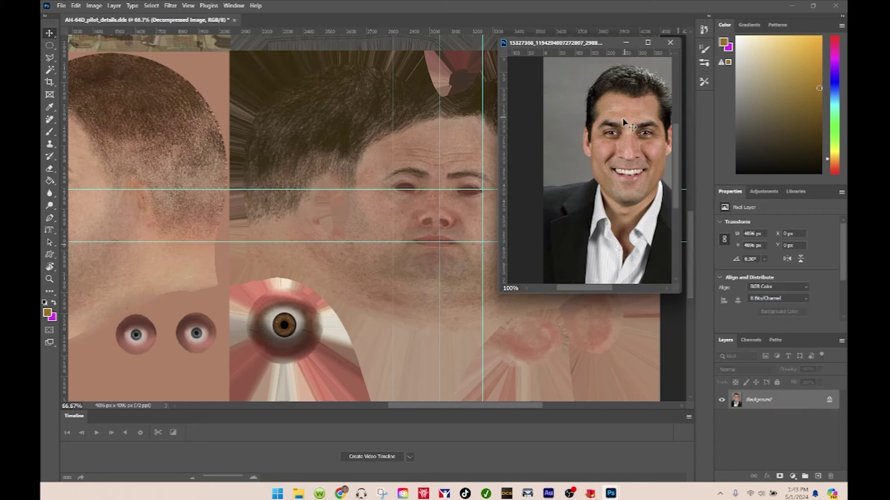
drag(681, 228, 731, 228)
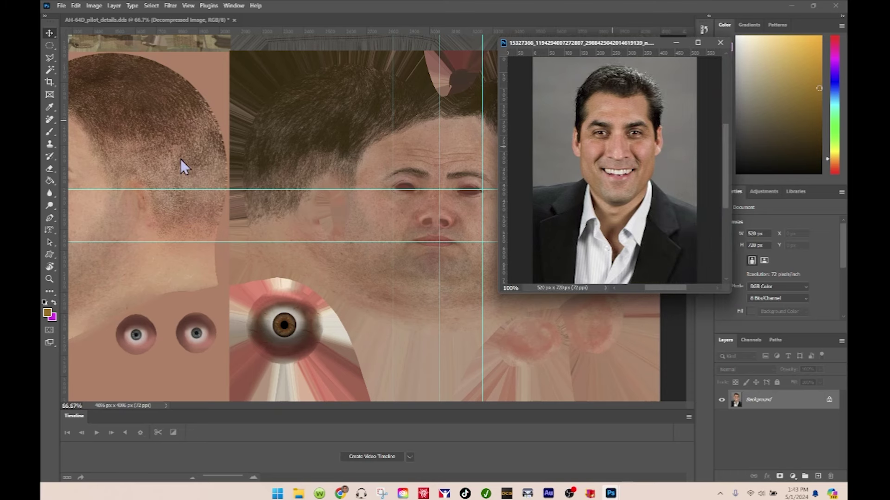
click(50, 48)
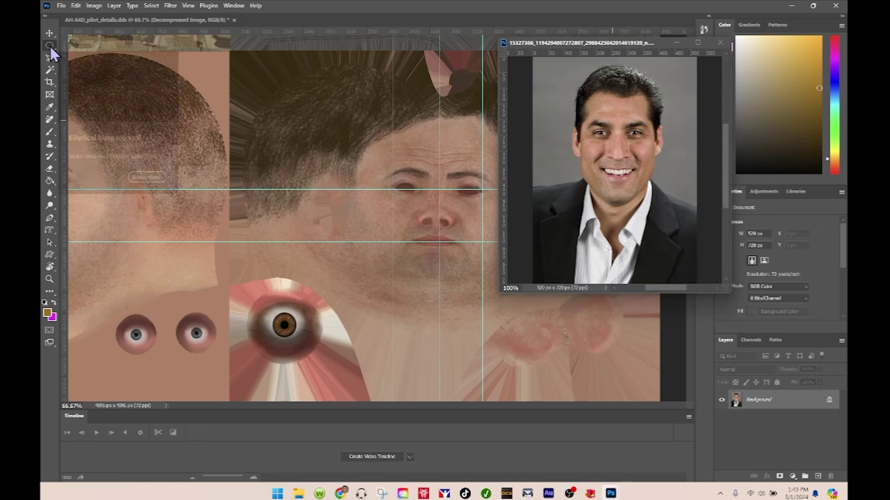
click(53, 47)
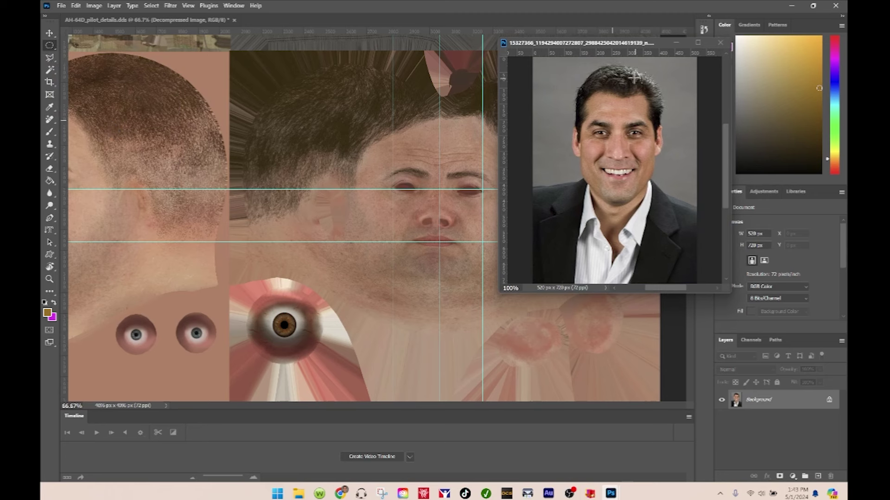
drag(572, 63, 661, 208)
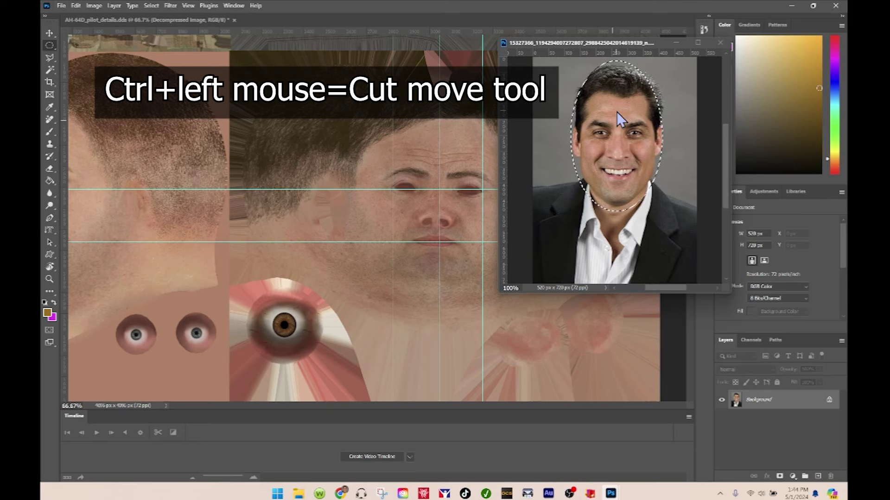
- Copy the selected head into the pilot texture, close the portrait photo, and move the head onto the middle of the pilot's face
drag(616, 112, 414, 206)
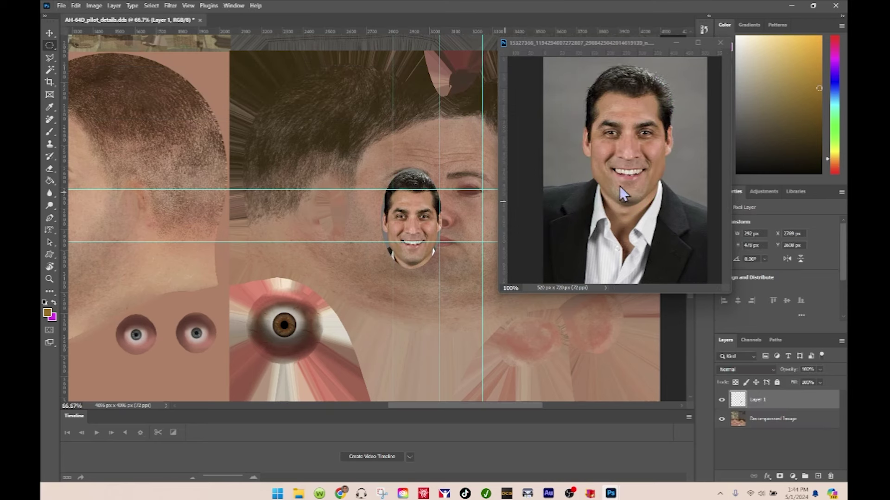
click(720, 42)
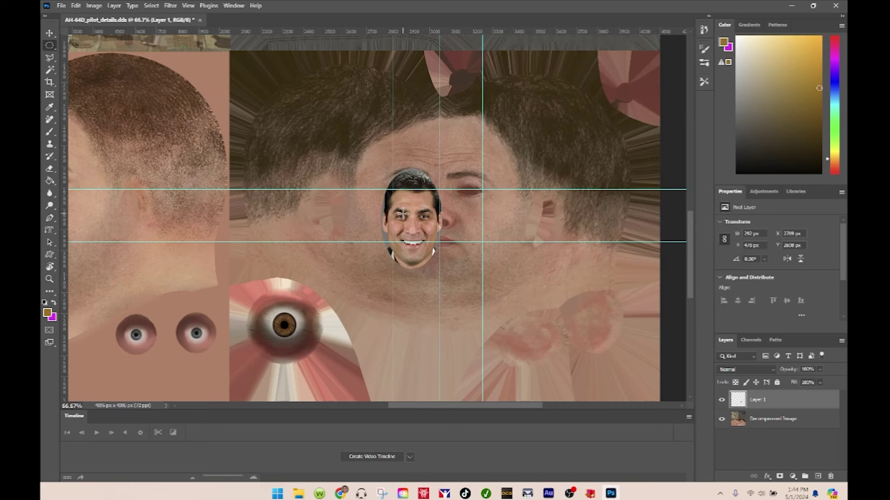
key(v)
drag(411, 221, 445, 211)
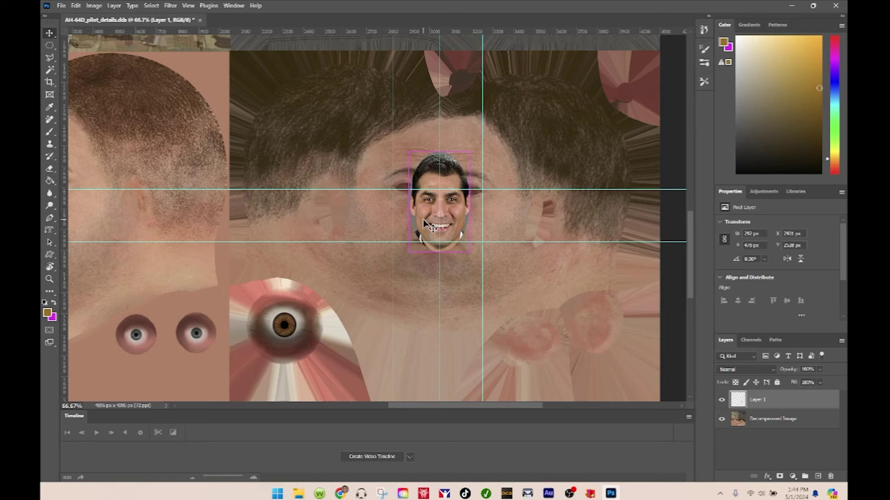
- Enlarge the pasted head with Free Transform to about 786 × 1286 px, with its eyes on the upper horizontal guide
key(ctrl+t)
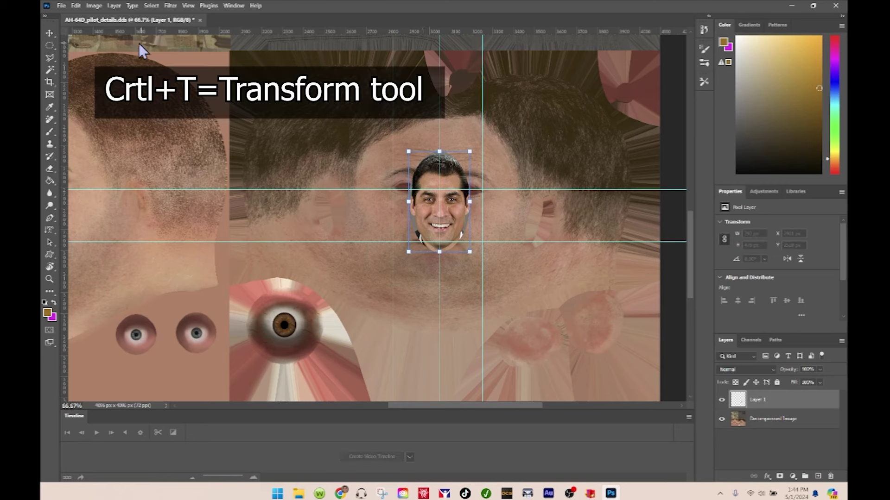
click(64, 6)
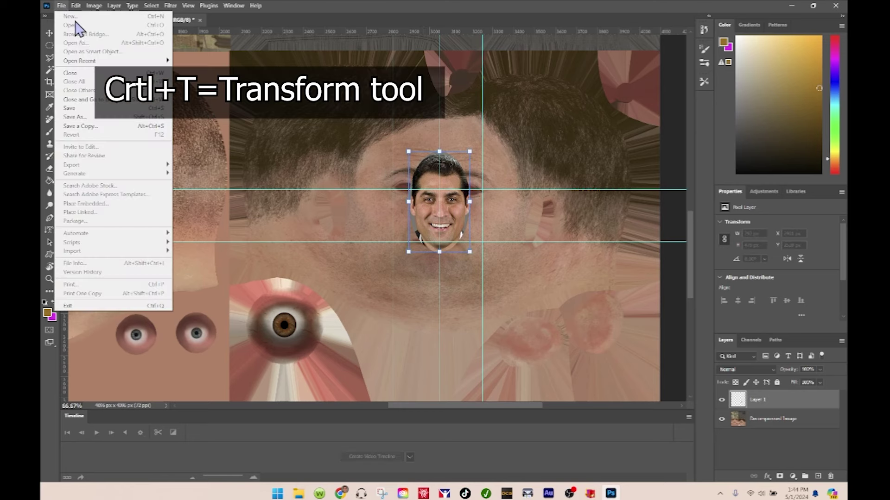
mouse_move(77, 10)
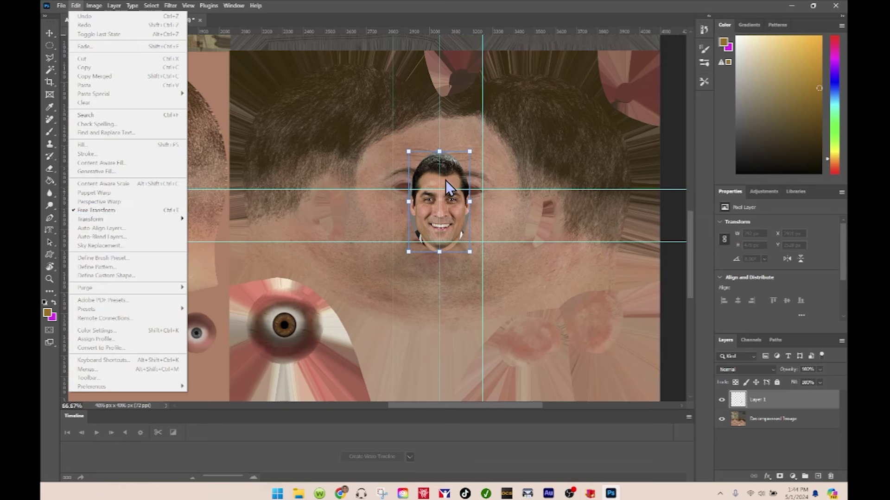
click(471, 254)
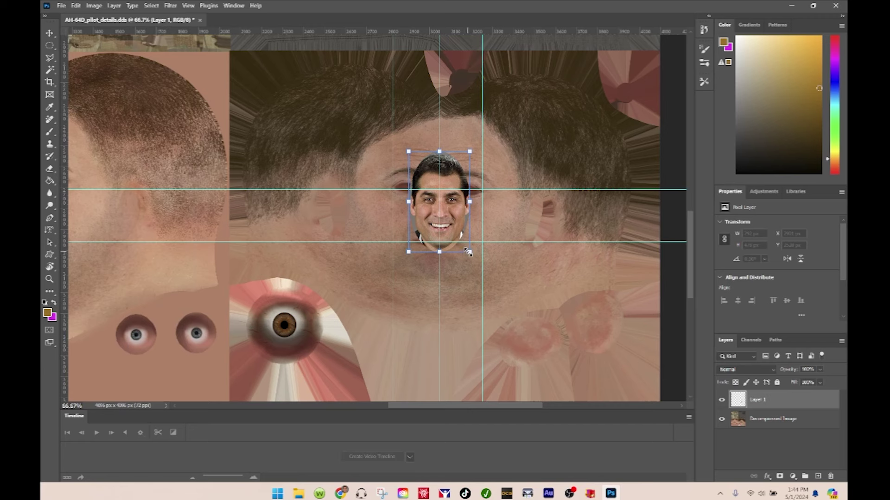
drag(468, 253, 537, 363)
drag(449, 275, 415, 219)
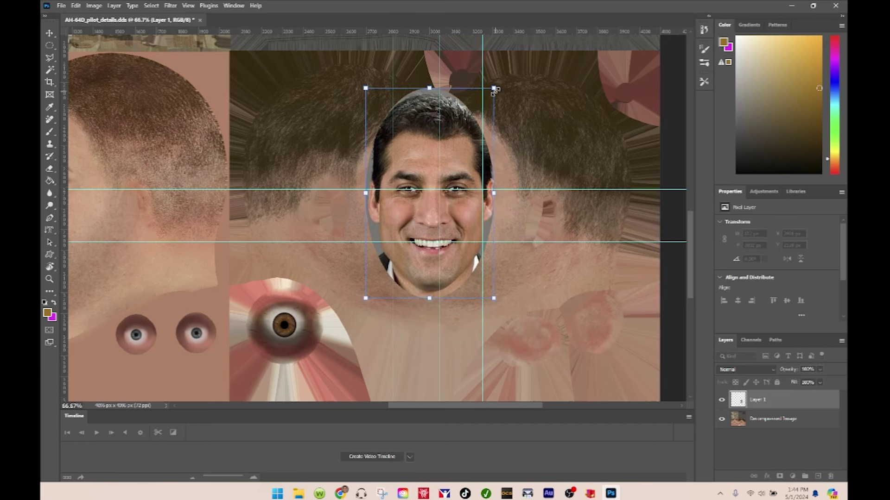
drag(495, 90, 512, 56)
drag(456, 141, 450, 172)
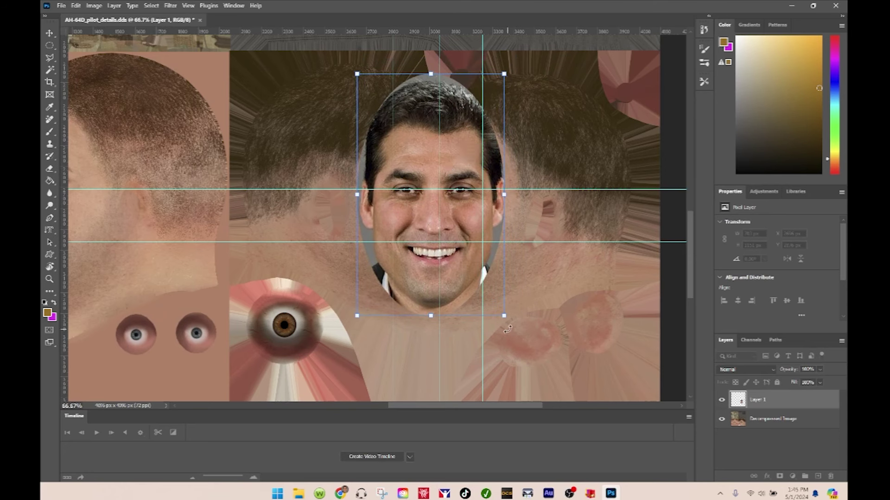
drag(504, 316, 522, 343)
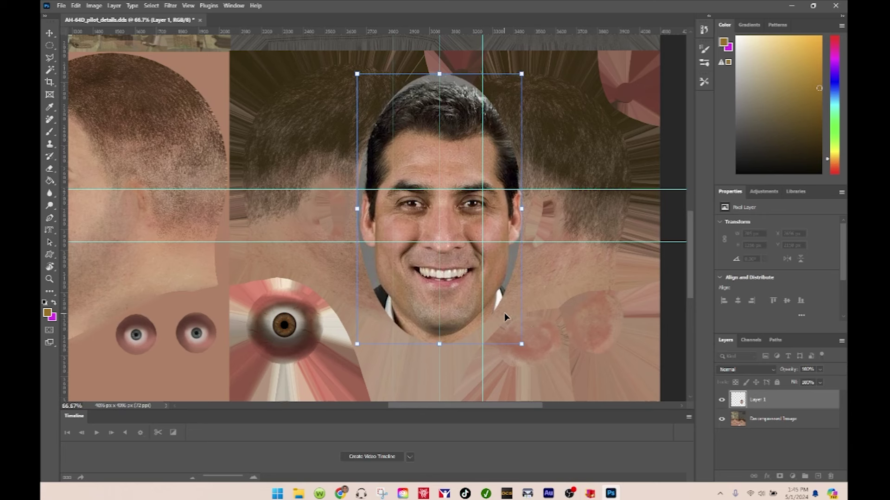
drag(504, 313, 499, 302)
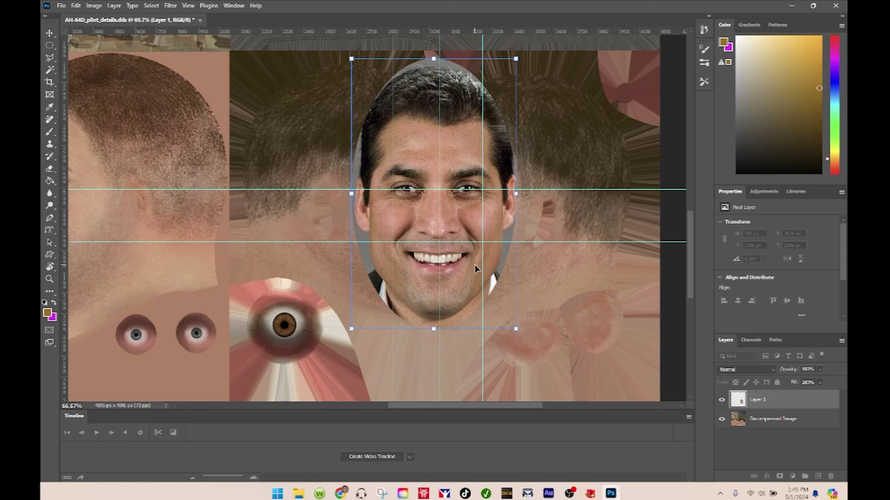
drag(466, 268, 467, 268)
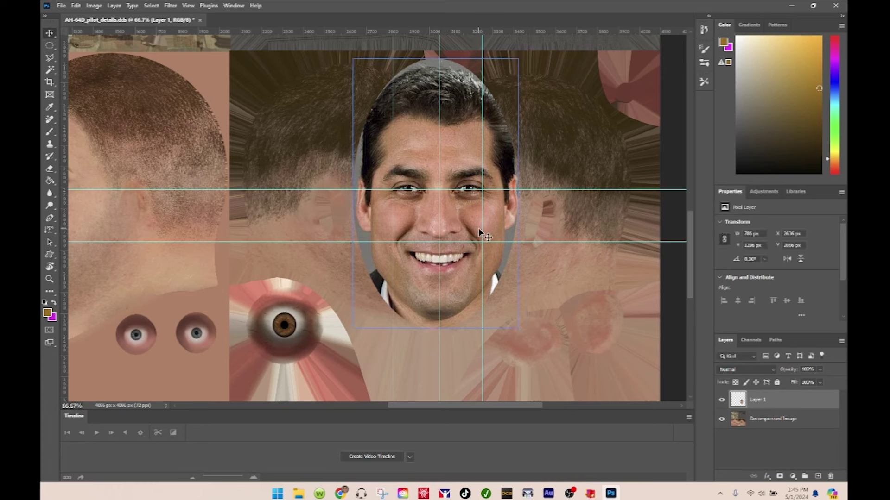
click(478, 228)
- Shorten the head vertically with Distort to about 1048 px, keeping the eyes on their guide and bringing the mouth to the lower guide
click(62, 6)
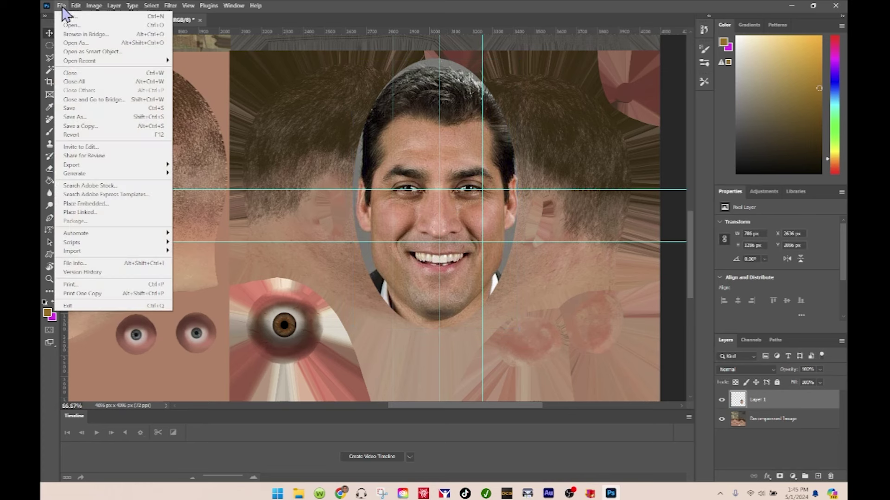
mouse_move(73, 8)
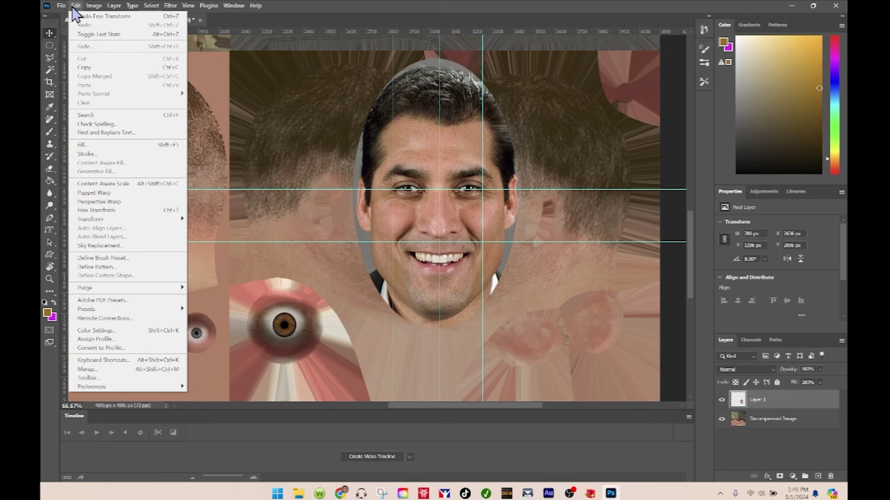
mouse_move(99, 219)
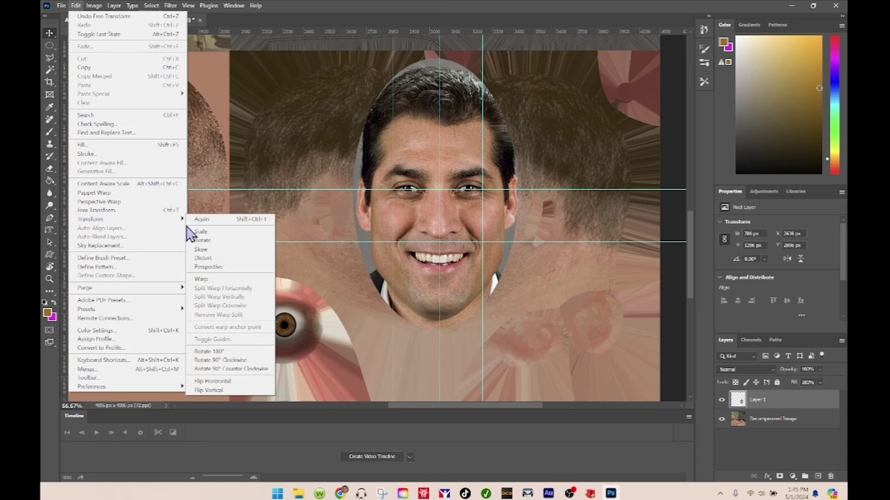
click(215, 258)
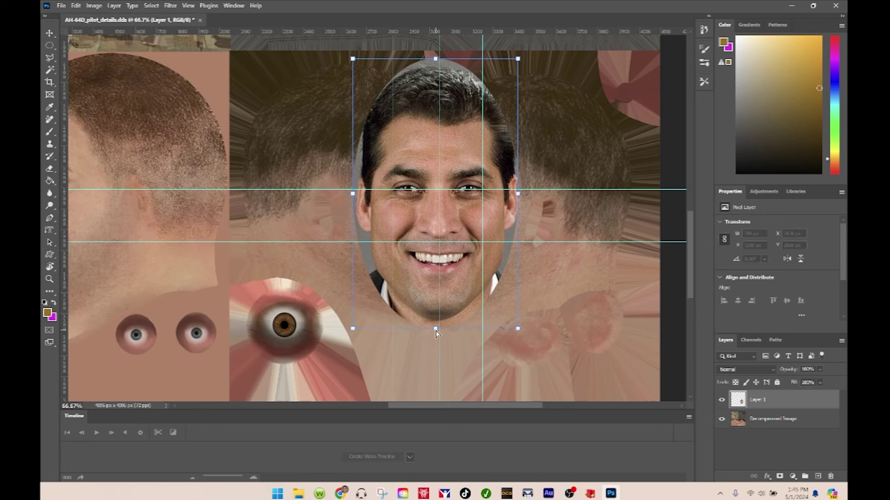
drag(435, 329, 440, 285)
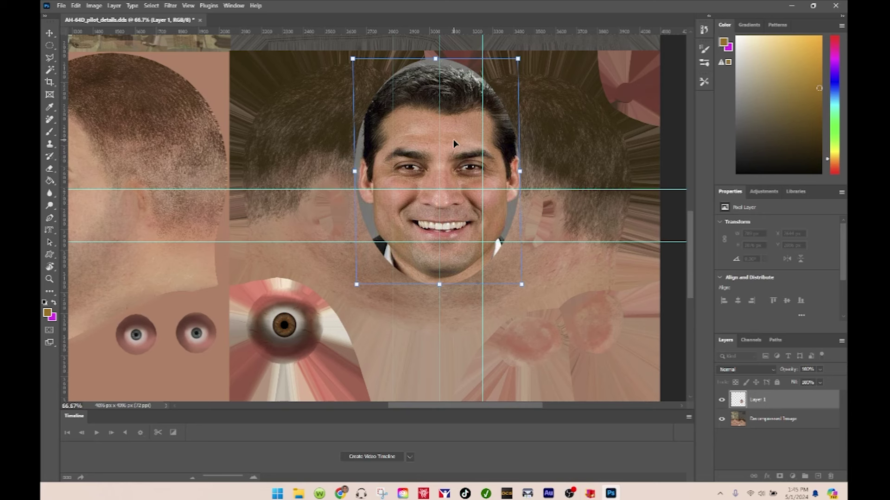
drag(453, 139, 451, 162)
drag(443, 307, 441, 306)
drag(453, 211, 449, 212)
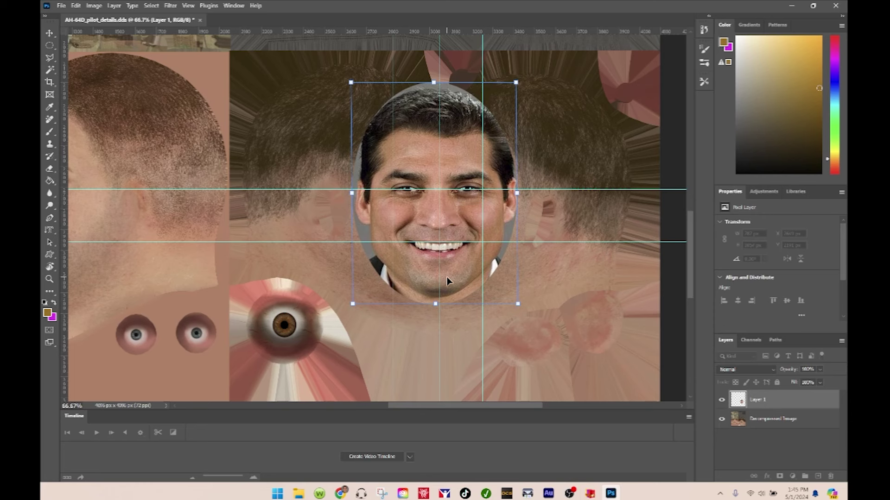
drag(436, 306, 437, 306)
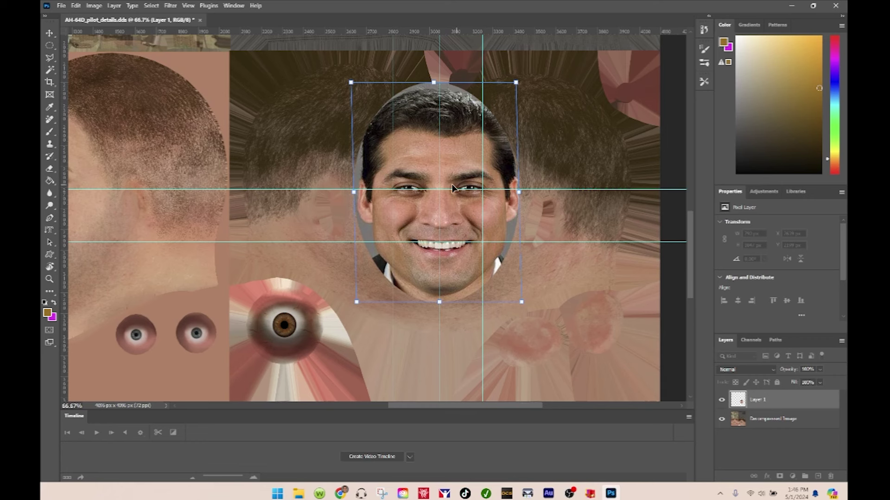
- Nudge the distorted head to the right and about 6 px down relative to the guides
key(Right)
key(Right)
key(Right)
key(Right)
key(Right)
key(Right)
key(Right)
key(Right)
key(Right)
key(Down)
key(Down)
key(Down)
key(Down)
key(Down)
key(Down)
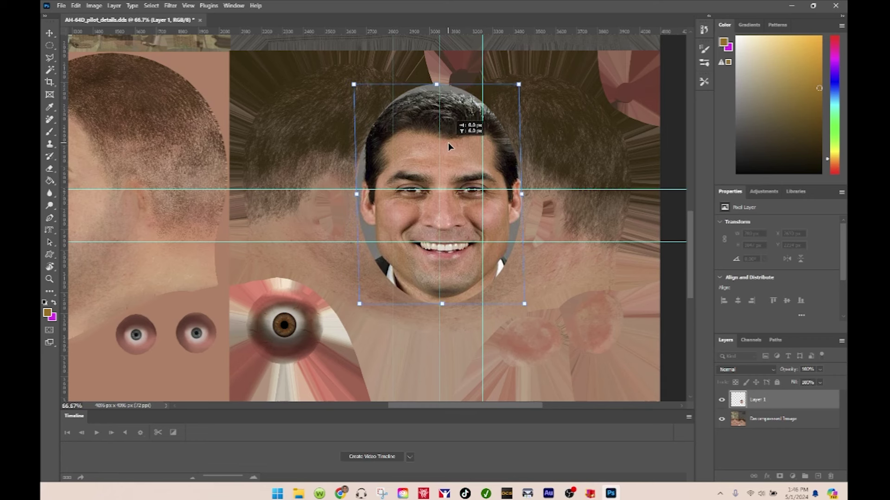
- Try shifting the head about 21 px to the left, and undo the shift
key(Left)
key(Left)
key(Left)
key(Left)
key(Left)
key(Left)
key(Left)
key(Left)
key(Left)
key(Left)
key(Left)
key(Left)
key(Left)
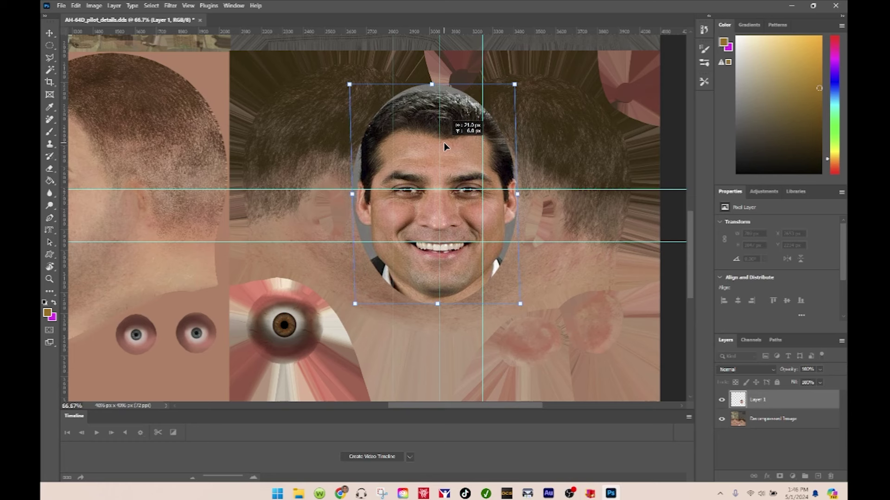
key(ctrl+z)
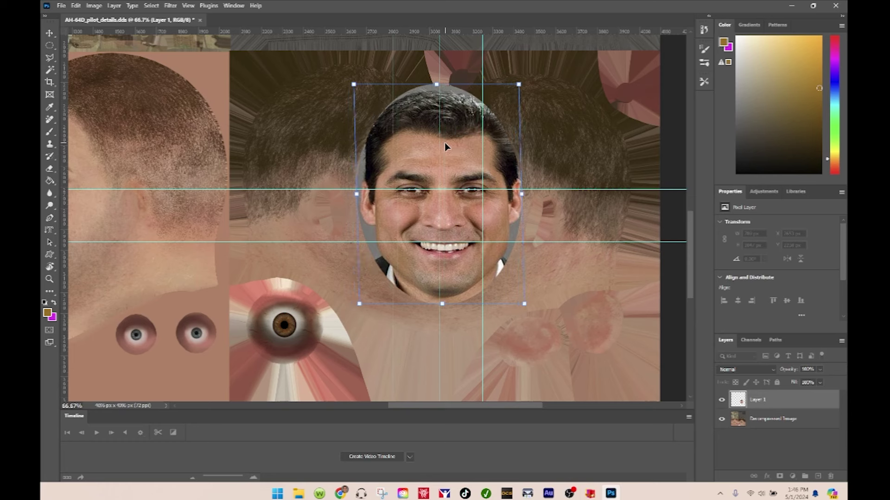
- Nudge the head left and slightly up to about X 2631 px, Y 2201 px, and apply the distortion
key(Left)
key(Left)
key(Left)
key(Left)
key(Left)
key(Left)
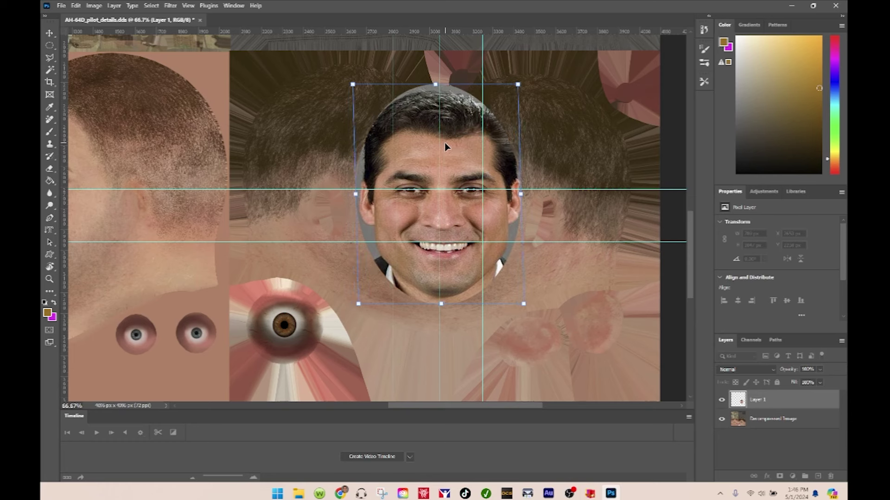
key(Up)
key(Up)
key(Up)
key(Left)
key(Left)
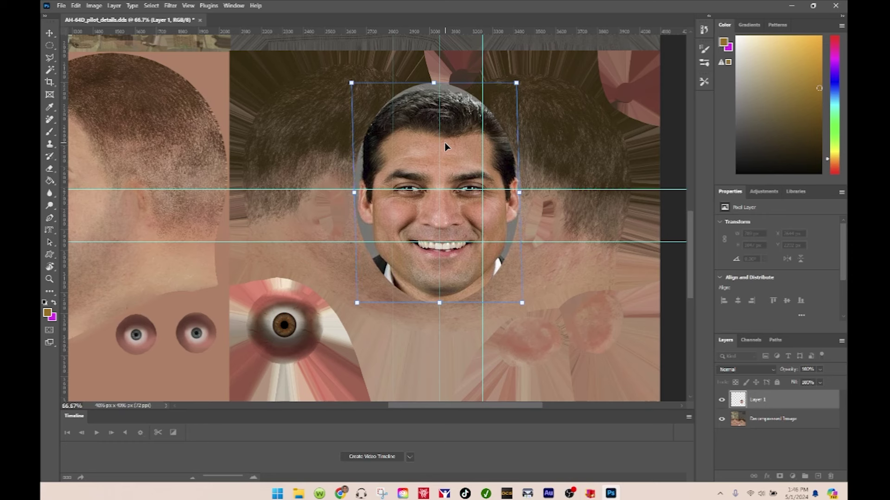
key(Left)
key(Left)
key(Left)
key(Up)
key(Left)
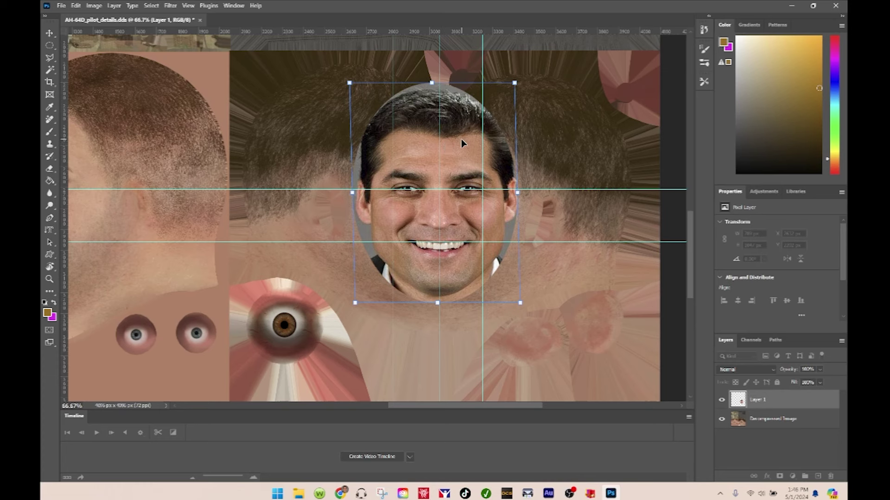
key(Return)
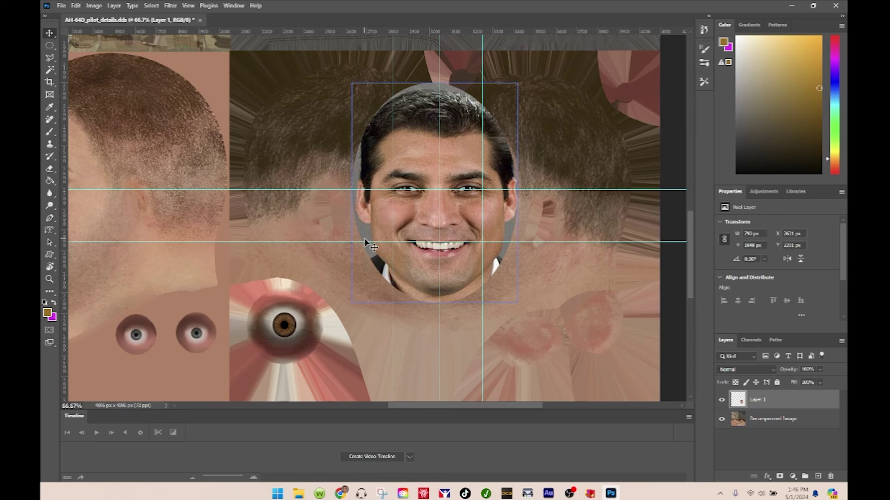
- Activate the Eraser tool on Layer 1 and toggle the layer's visibility off and on to compare it with the original face
click(347, 253)
click(764, 403)
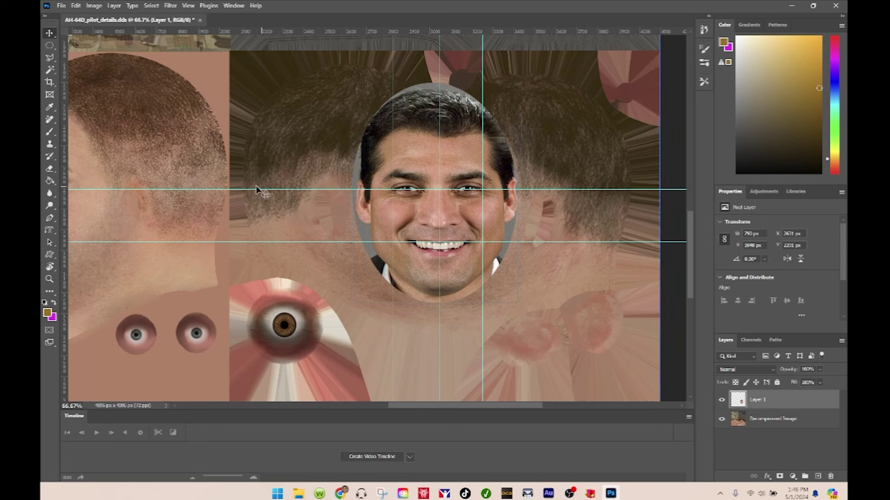
click(50, 169)
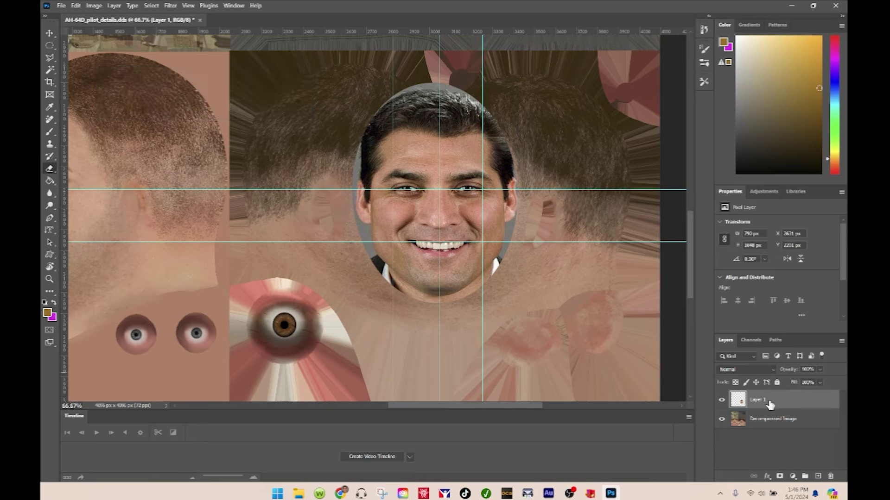
click(722, 401)
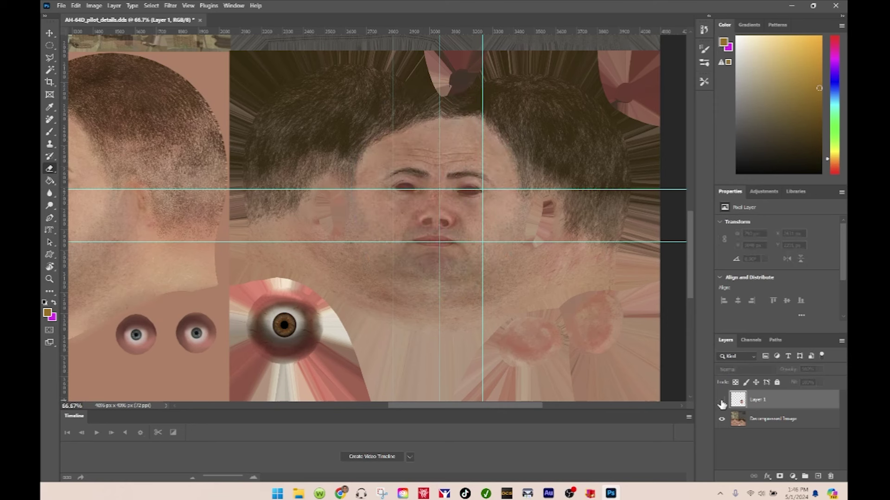
click(721, 401)
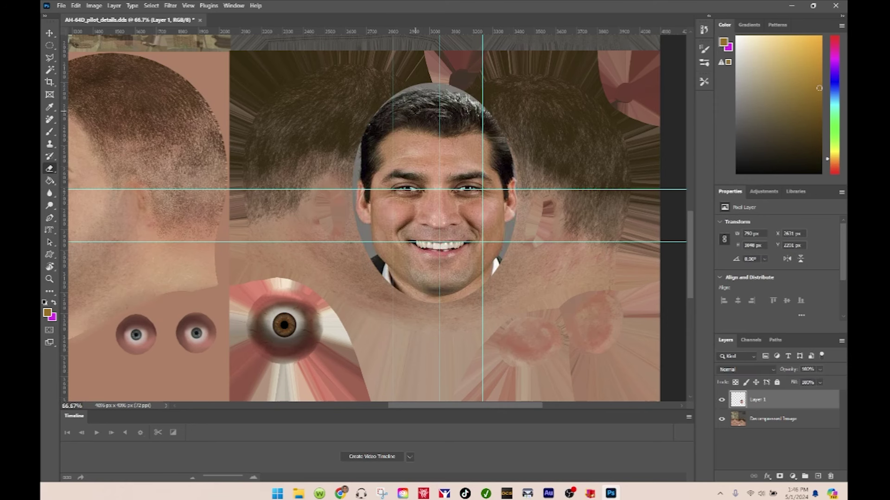
- Erase the hair, ears, grey background and collar around the portrait's face on Layer 1, enlarging the eraser brush to 118 px
mouse_move(418, 84)
mouse_down()
mouse_move(351, 144)
mouse_move(393, 90)
mouse_up()
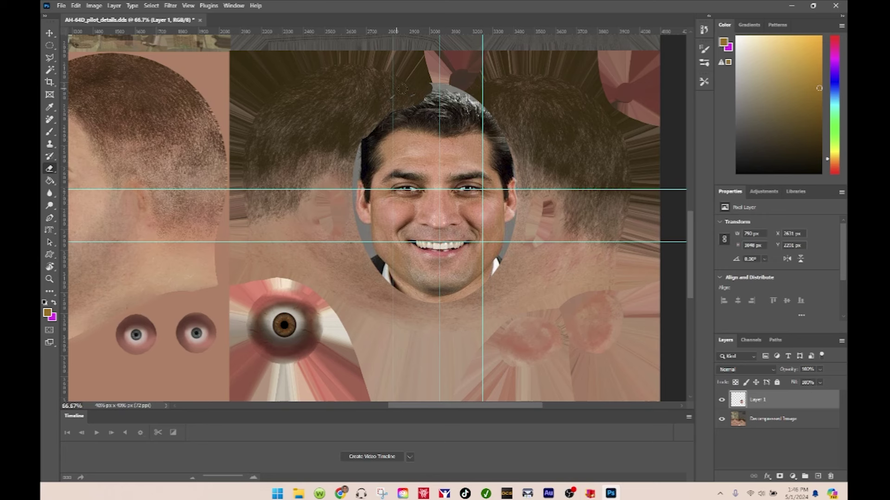
drag(438, 88, 464, 89)
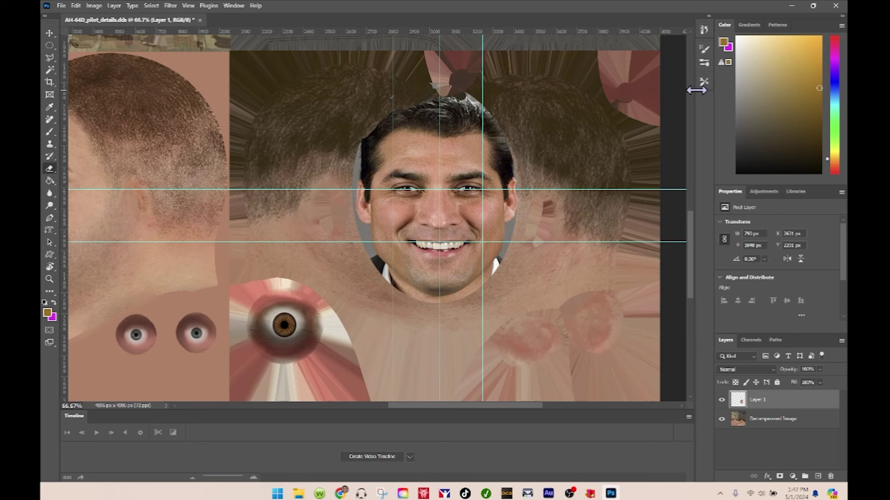
click(705, 48)
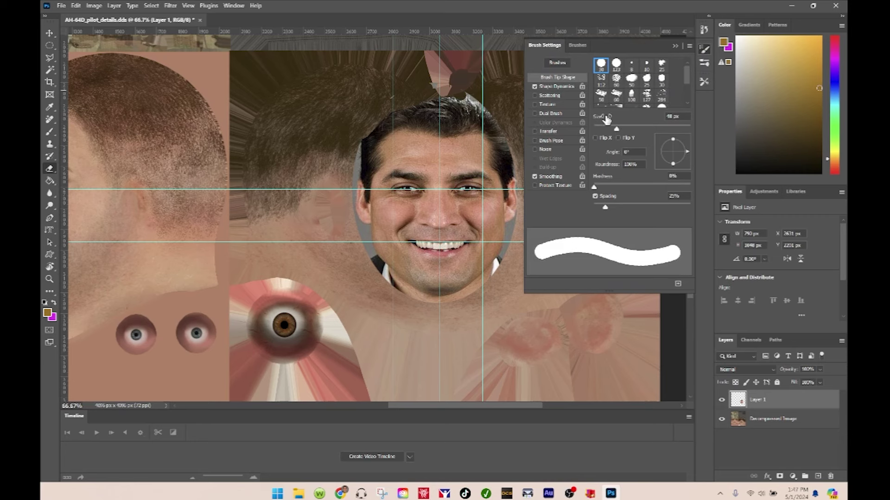
drag(616, 130, 635, 132)
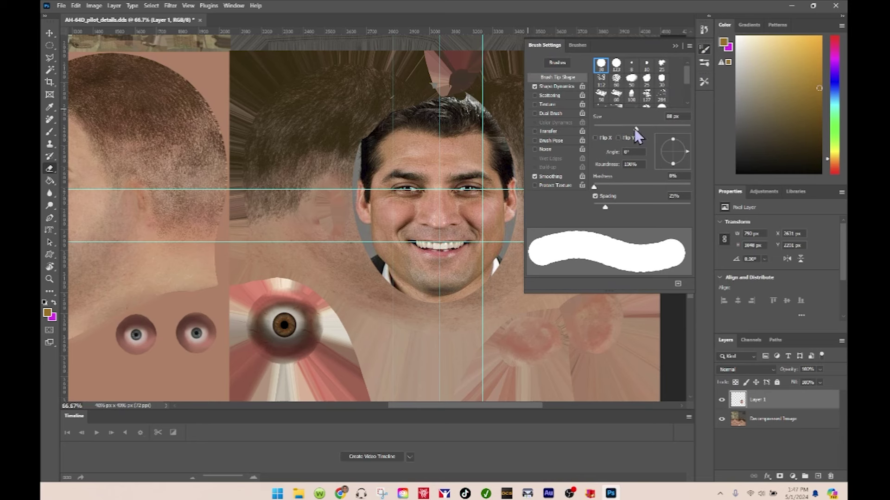
drag(635, 129, 646, 129)
mouse_move(469, 102)
mouse_down()
mouse_move(449, 86)
mouse_move(412, 88)
mouse_move(433, 82)
mouse_move(401, 96)
mouse_move(440, 101)
mouse_up()
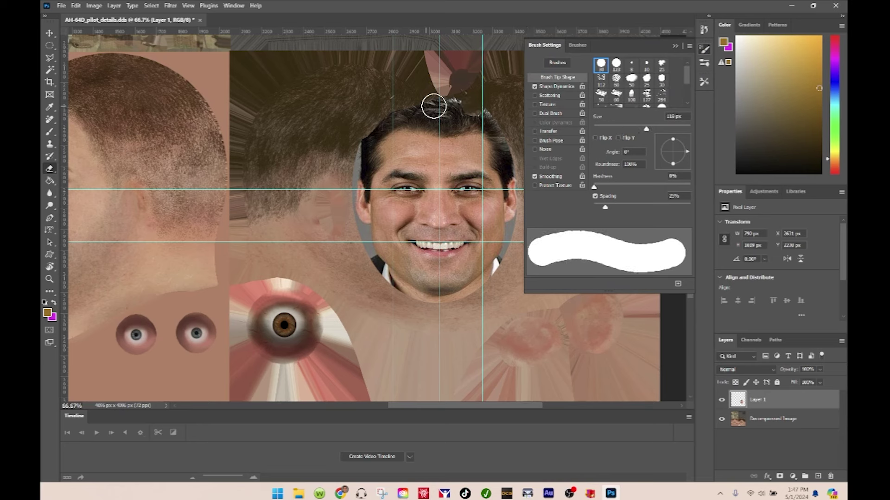
click(674, 46)
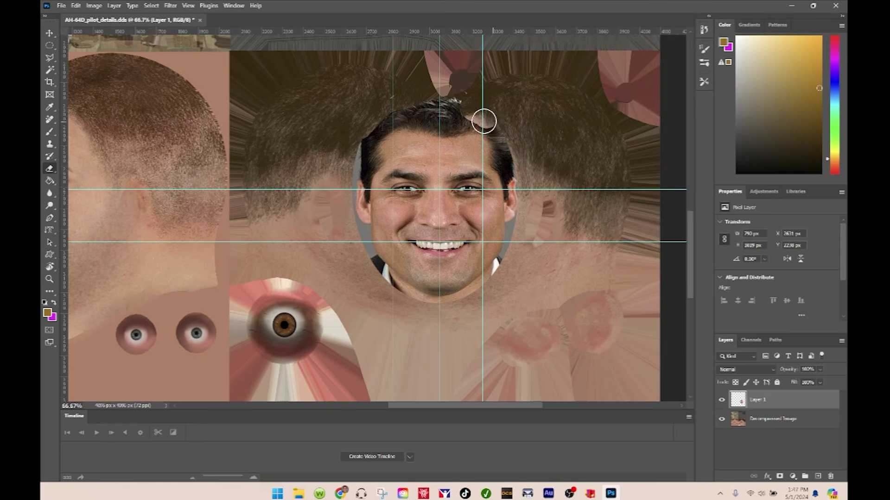
mouse_move(484, 121)
mouse_down()
mouse_move(423, 119)
mouse_move(453, 100)
mouse_move(473, 100)
mouse_move(436, 91)
mouse_move(395, 104)
mouse_move(440, 104)
mouse_move(390, 112)
mouse_move(369, 130)
mouse_move(396, 117)
mouse_move(439, 115)
mouse_move(403, 121)
mouse_move(356, 152)
mouse_move(346, 172)
mouse_move(372, 144)
mouse_move(371, 158)
mouse_move(380, 150)
mouse_move(359, 186)
mouse_move(358, 235)
mouse_move(373, 160)
mouse_move(401, 128)
mouse_move(466, 116)
mouse_move(441, 117)
mouse_move(420, 130)
mouse_move(488, 129)
mouse_move(511, 140)
mouse_move(494, 127)
mouse_move(502, 157)
mouse_move(485, 146)
mouse_move(506, 165)
mouse_move(489, 162)
mouse_move(512, 178)
mouse_move(523, 209)
mouse_move(513, 141)
mouse_move(511, 228)
mouse_move(496, 282)
mouse_move(504, 225)
mouse_up()
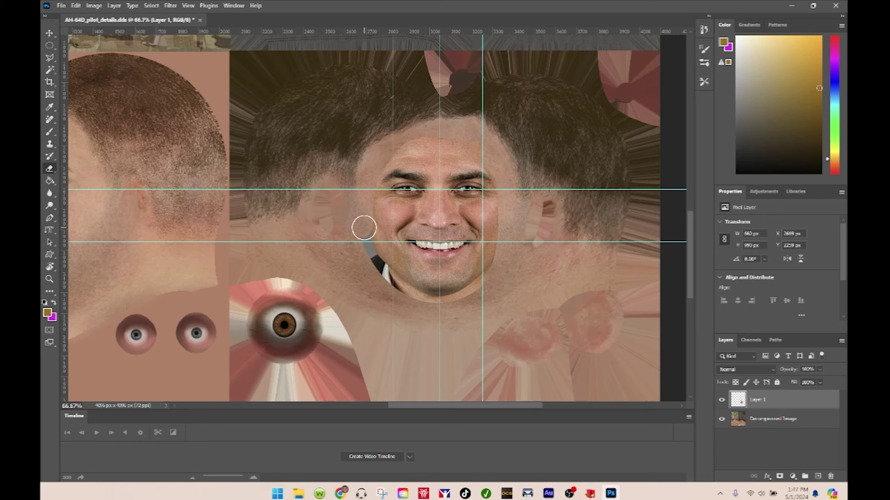
mouse_move(363, 228)
mouse_down()
mouse_move(402, 302)
mouse_move(373, 261)
mouse_move(381, 288)
mouse_move(416, 321)
mouse_move(424, 326)
mouse_move(454, 302)
mouse_up()
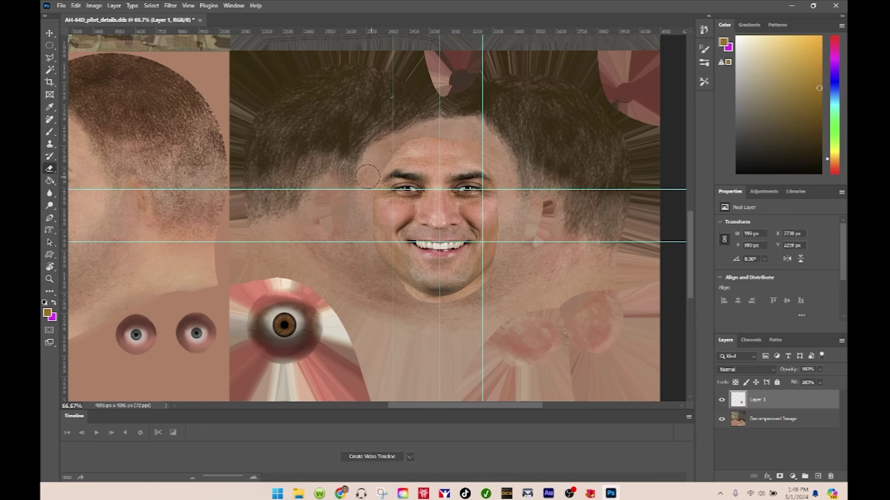
- Clone skin outward along the face's left jaw edge with the Clone Stamp tool at a 68 px brush size
click(50, 144)
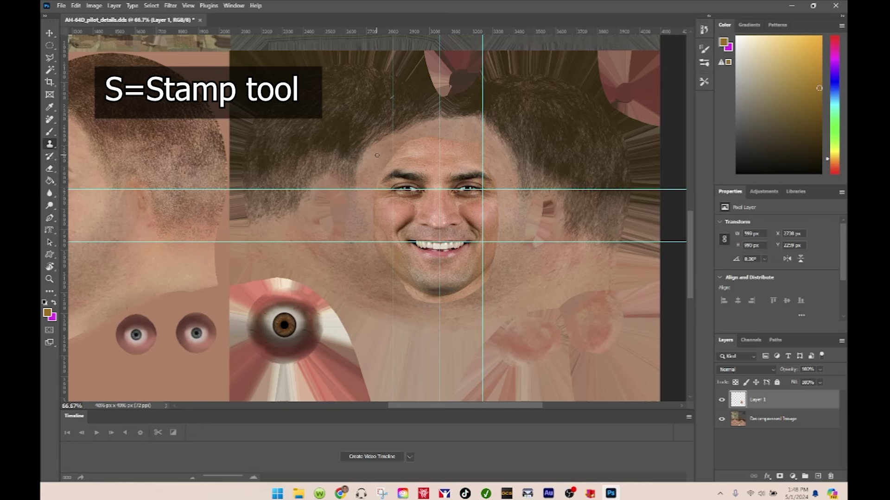
key(z)
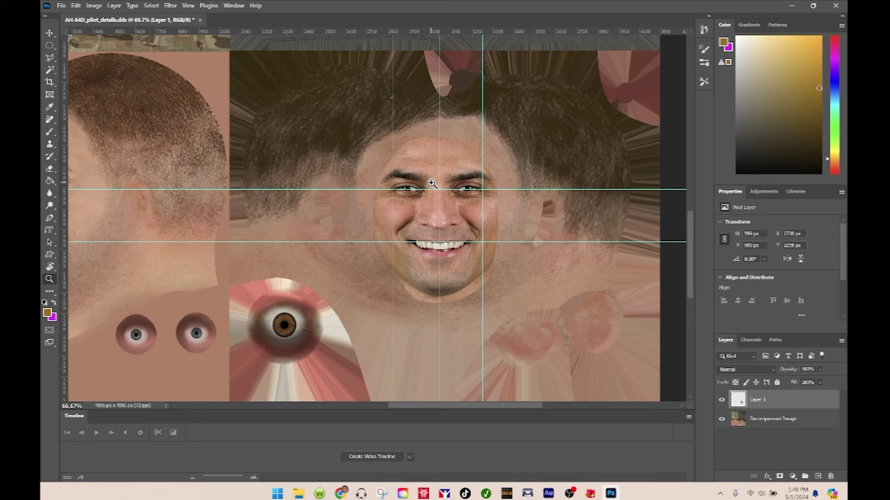
click(431, 183)
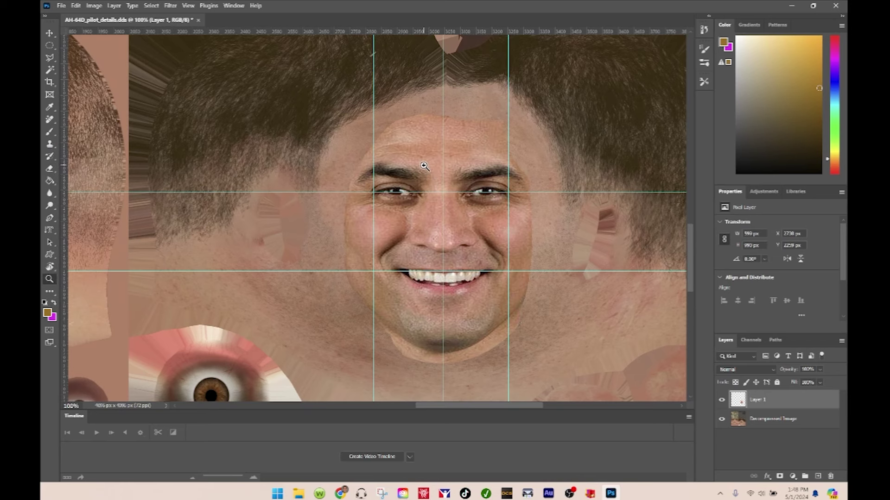
key(s)
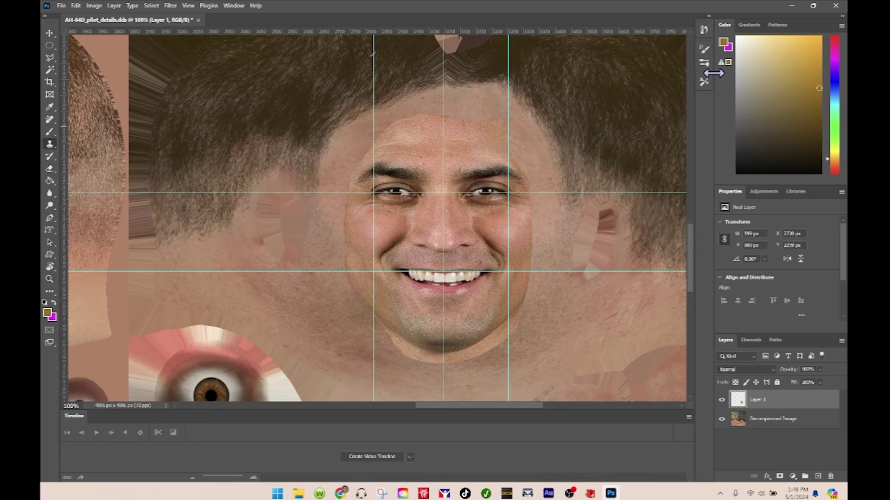
click(704, 48)
drag(614, 125, 626, 126)
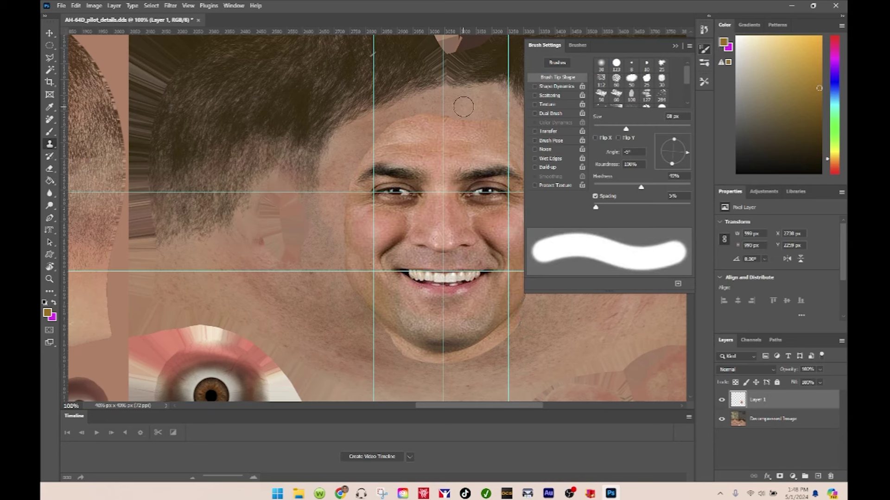
click(675, 45)
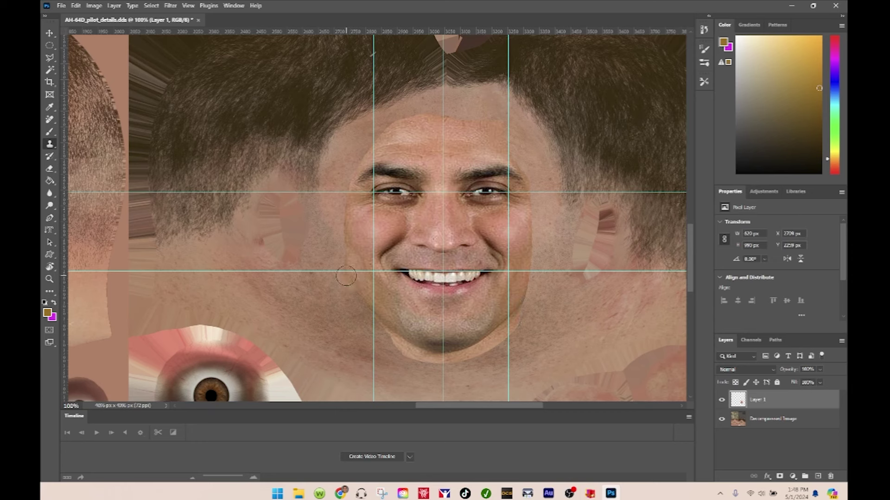
mouse_move(344, 264)
mouse_down()
mouse_move(336, 276)
mouse_move(346, 288)
mouse_up()
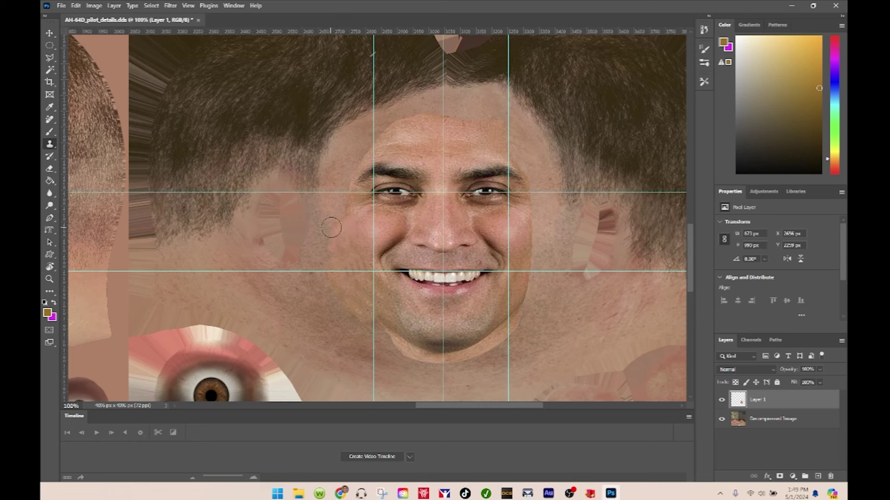
- Clone cheek and forehead skin over the left cheek and temple edge to widen the face into the texture
alt+click(356, 213)
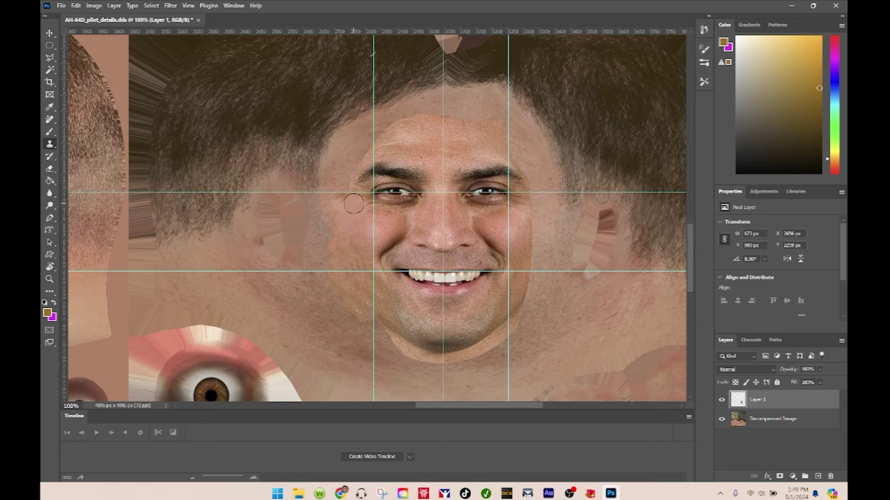
alt+click(404, 139)
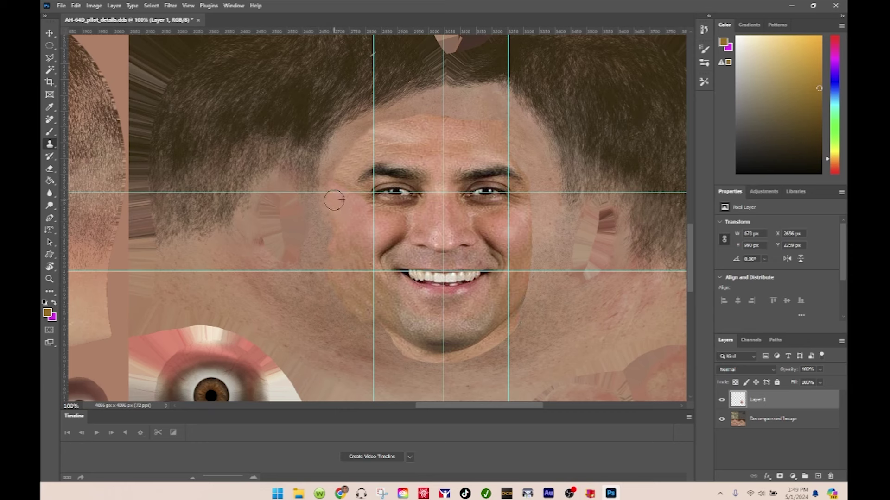
mouse_move(334, 199)
mouse_down()
mouse_move(334, 220)
mouse_move(341, 176)
mouse_up()
- Clone sampled forehead skin upward to the hairline and across to the right temple
alt+click(406, 128)
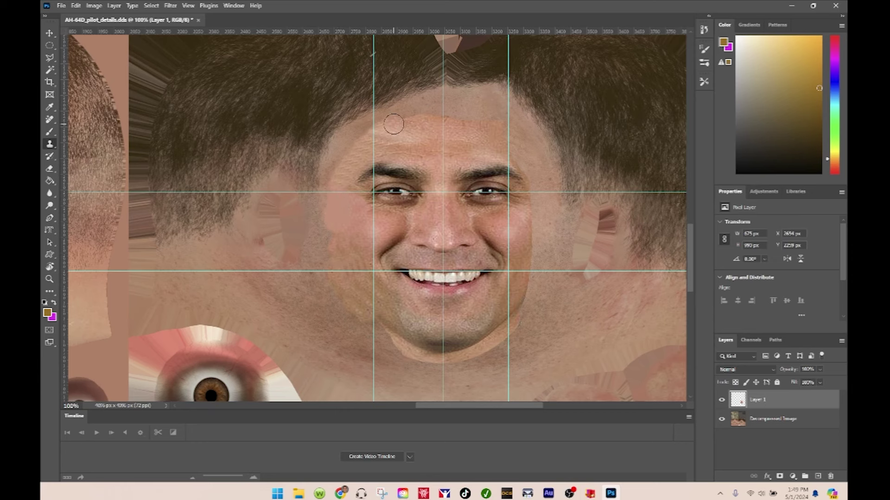
mouse_move(391, 123)
mouse_down()
mouse_move(420, 114)
mouse_move(390, 120)
mouse_up()
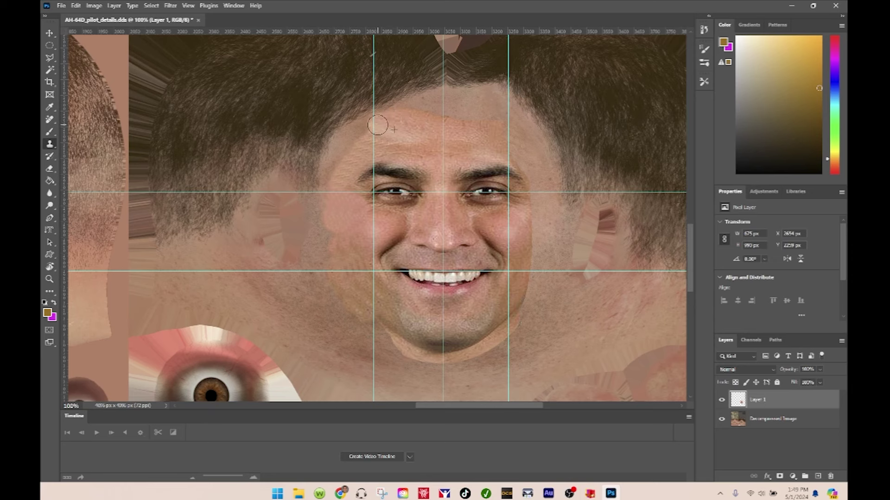
alt+click(429, 134)
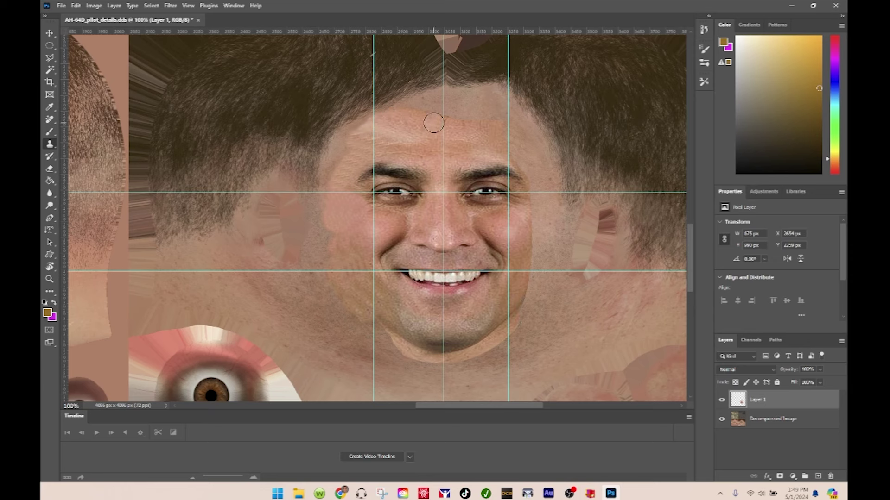
mouse_move(434, 111)
mouse_down()
mouse_move(420, 107)
mouse_move(449, 125)
mouse_move(456, 113)
mouse_move(467, 131)
mouse_move(443, 116)
mouse_move(467, 116)
mouse_move(475, 132)
mouse_move(491, 122)
mouse_move(531, 179)
mouse_up()
alt+click(440, 137)
- Clone sampled cheek skin outward over the right cheek and the upper right jaw edge
alt+click(522, 218)
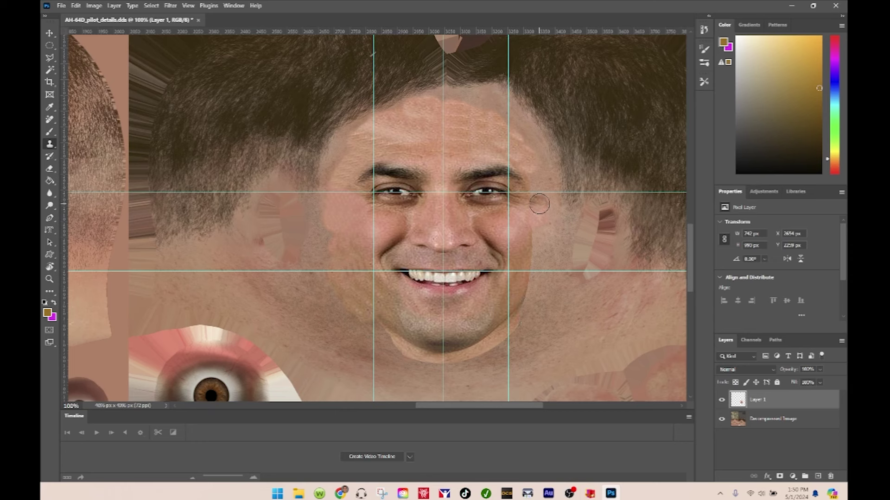
drag(526, 208, 537, 200)
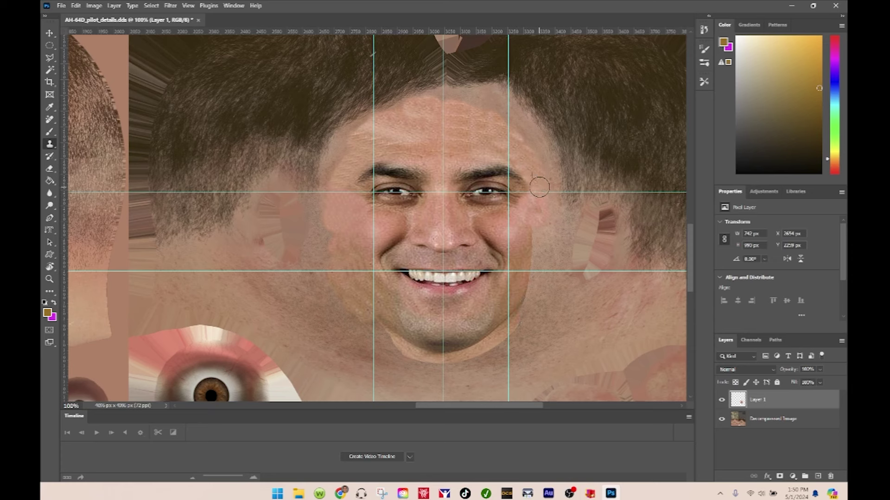
mouse_move(532, 236)
mouse_down()
mouse_move(540, 227)
mouse_move(529, 252)
mouse_up()
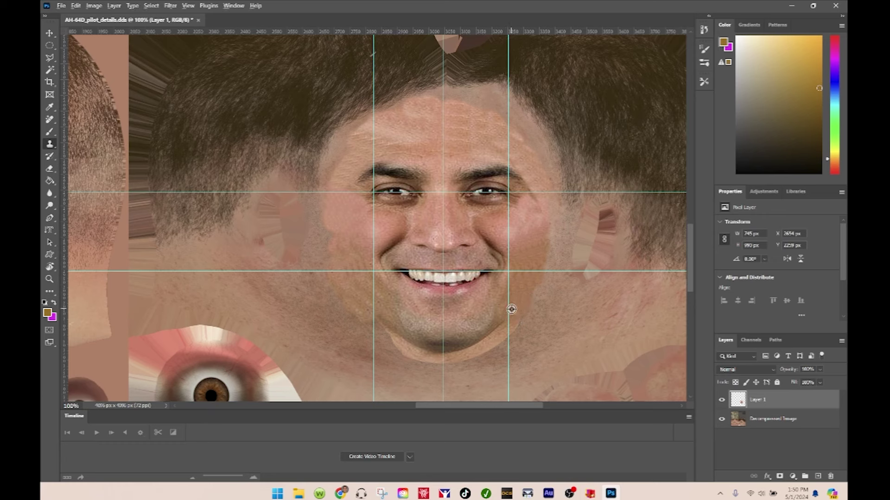
- Clone skin around the lower jaw and beneath the chin to blend the face into the neck
mouse_move(505, 319)
mouse_down()
mouse_move(501, 332)
mouse_move(495, 328)
mouse_move(505, 320)
mouse_up()
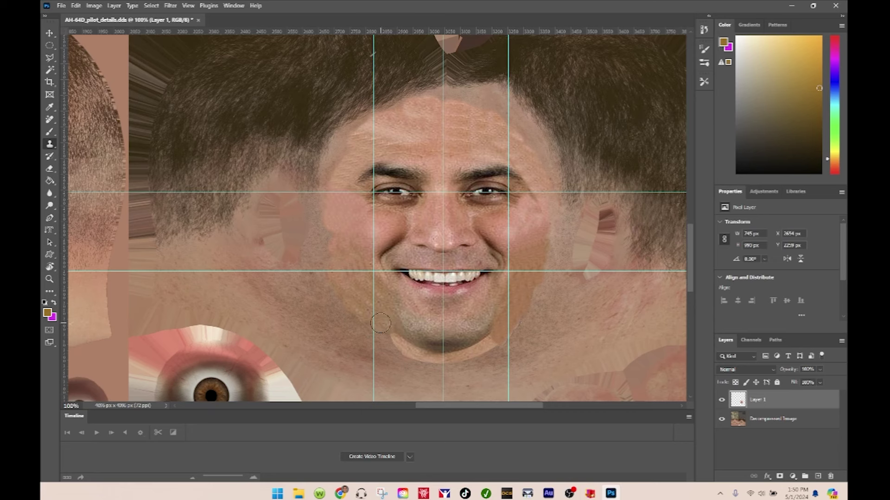
mouse_move(383, 334)
mouse_down()
mouse_move(378, 315)
mouse_move(391, 342)
mouse_move(391, 308)
mouse_move(380, 298)
mouse_move(385, 338)
mouse_up()
mouse_move(495, 332)
mouse_down()
mouse_move(493, 342)
mouse_move(496, 334)
mouse_up()
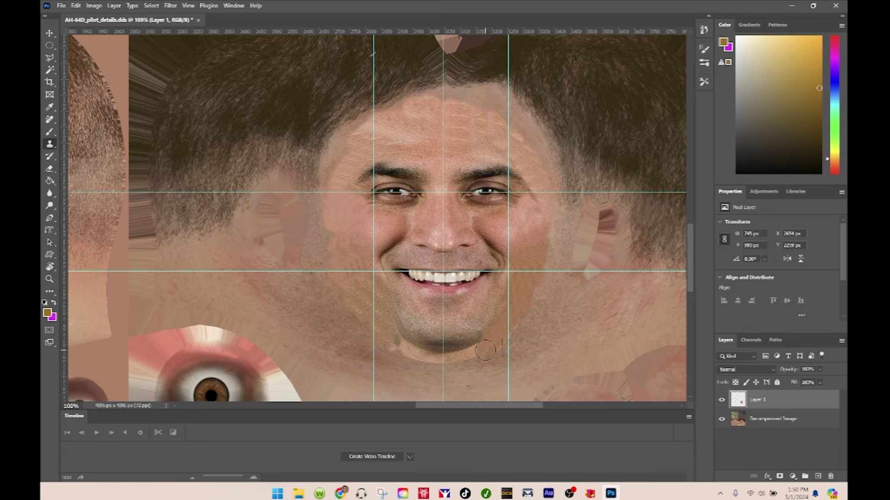
drag(463, 355, 377, 342)
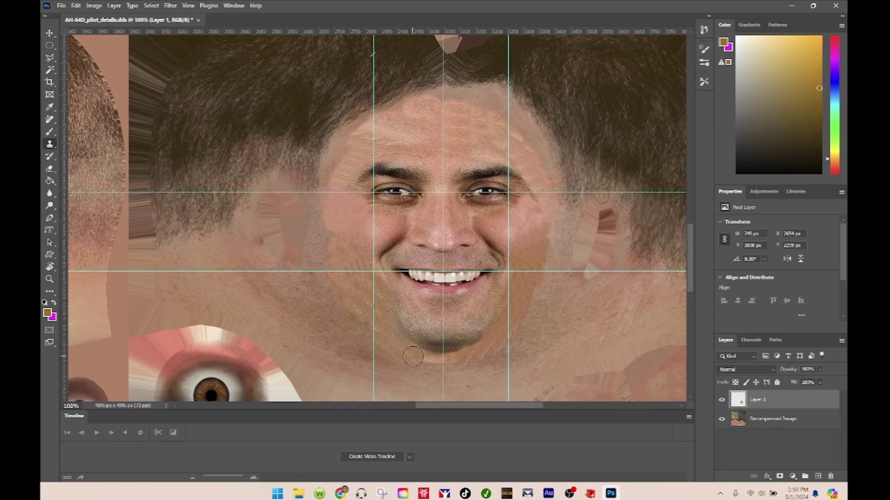
mouse_move(413, 357)
mouse_down()
mouse_move(442, 363)
mouse_move(483, 354)
mouse_move(413, 357)
mouse_up()
alt+click(498, 361)
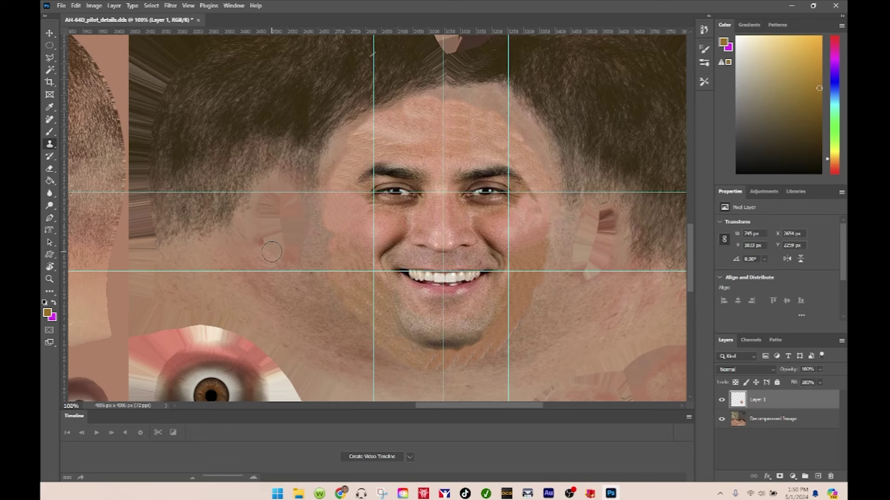
- Check the blended face against the whole texture and flatten the image into a single background layer
scroll(396, 263, down, 1)
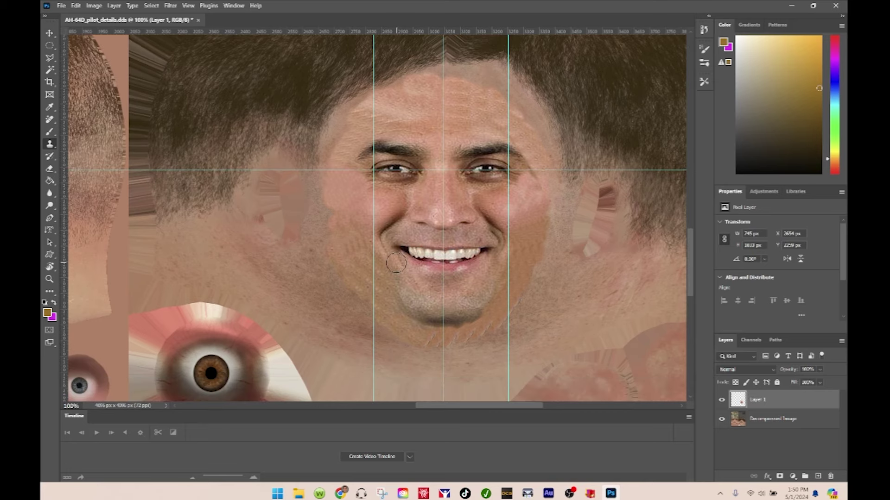
key(z)
alt+click(404, 210)
alt+click(403, 209)
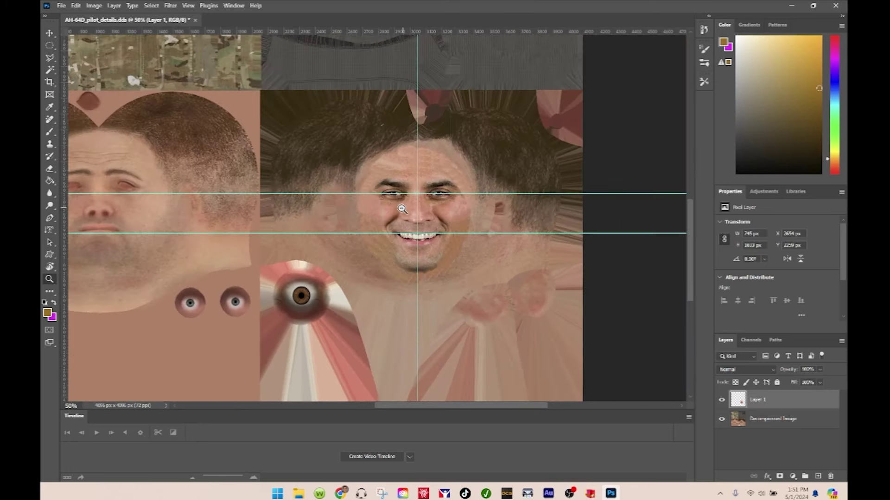
alt+click(384, 194)
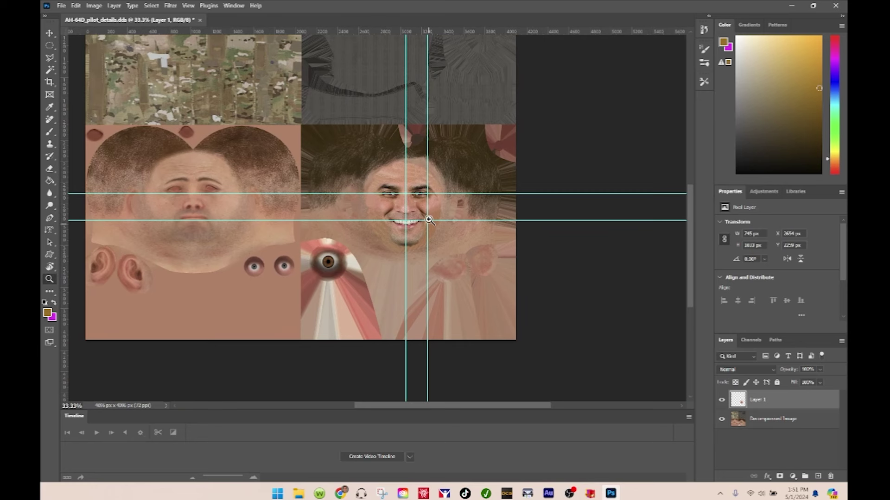
scroll(414, 216, up, 1)
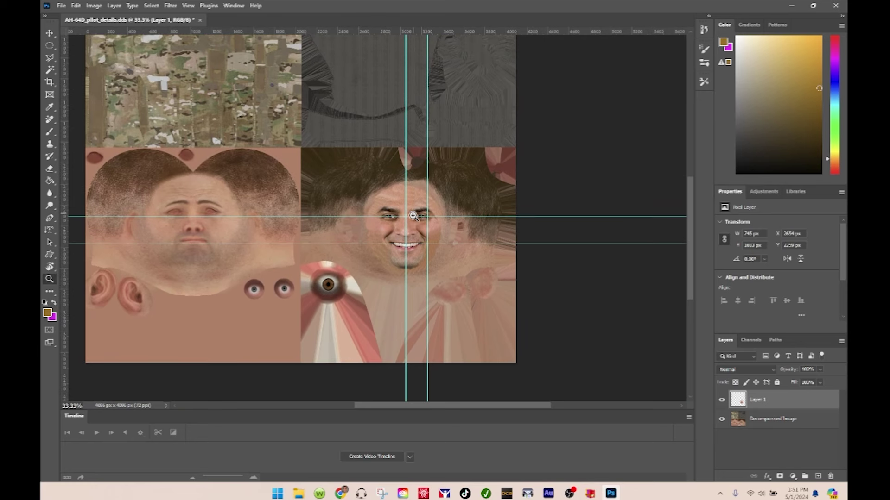
click(114, 6)
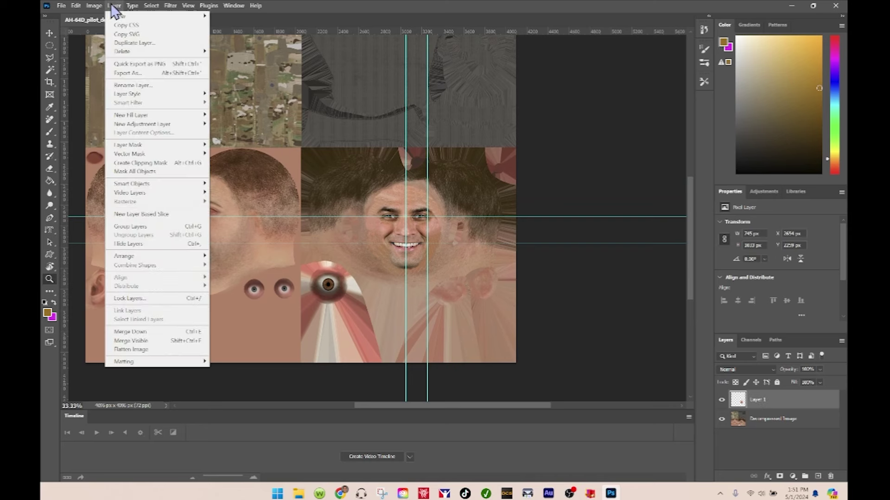
click(141, 352)
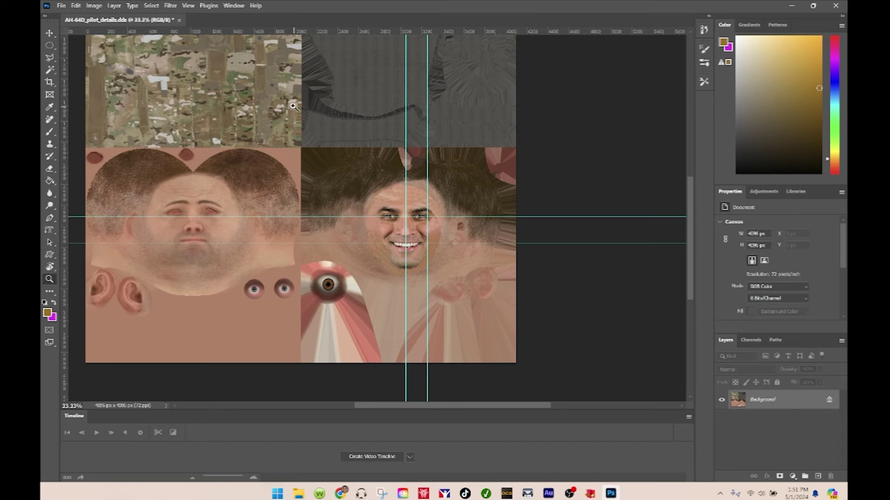
- Save the texture as AH-64D_pilot_details in DDS format over the existing file, exporting as BC7 with mipmaps and normal compression effort
click(61, 6)
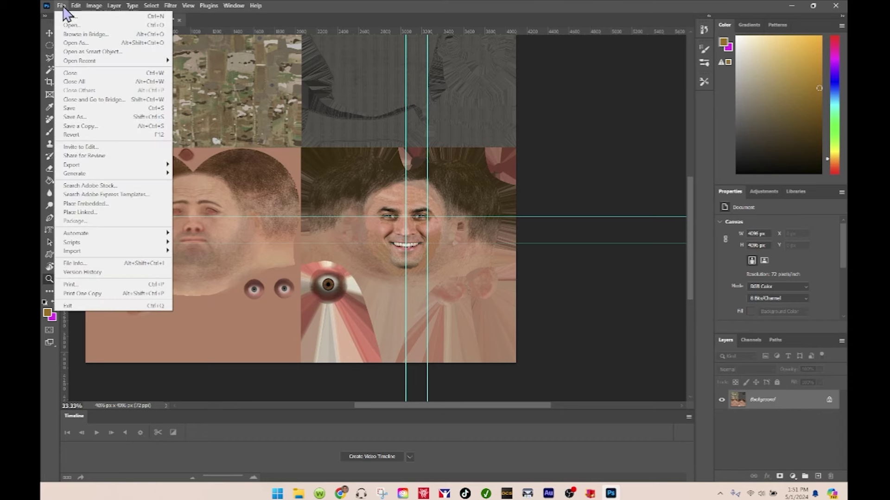
click(93, 119)
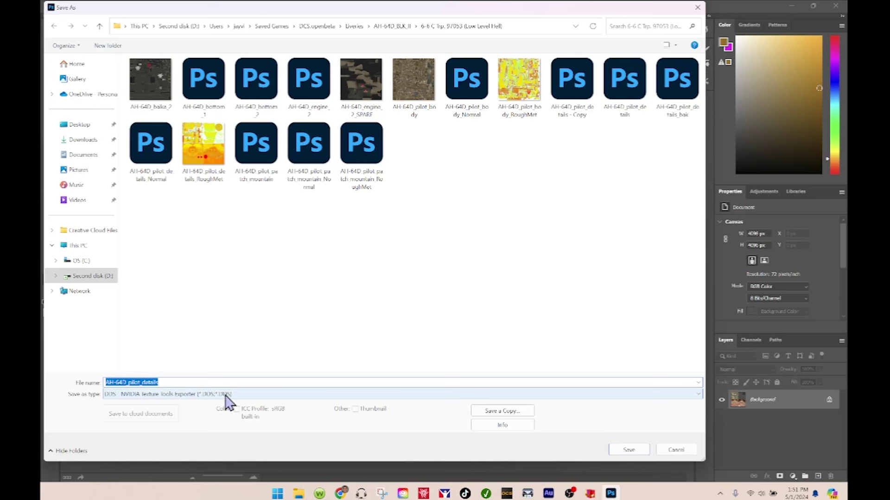
click(636, 452)
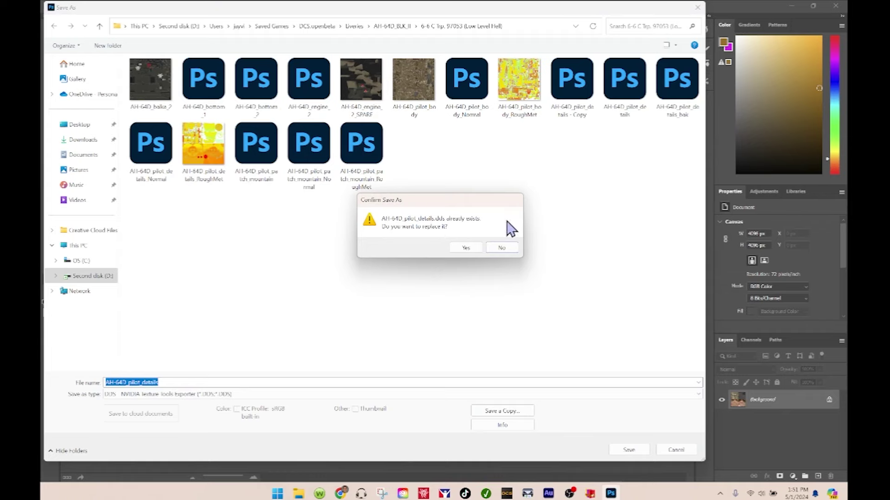
click(468, 250)
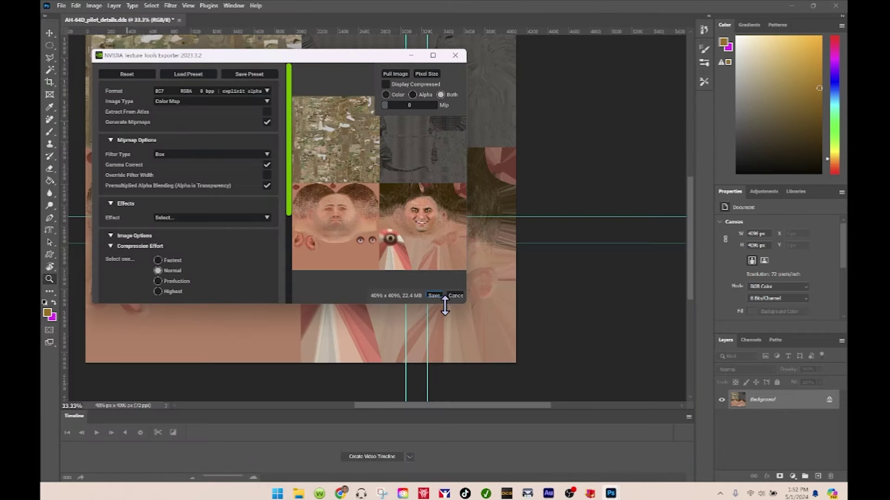
click(436, 296)
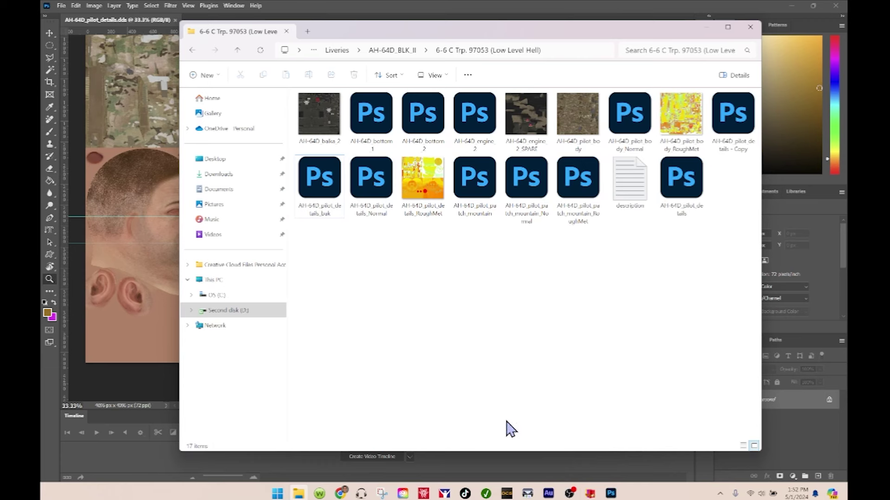
- Switch to DCS and start the Nevada training mission in the AH-64D BLK.II pilot role
click(507, 494)
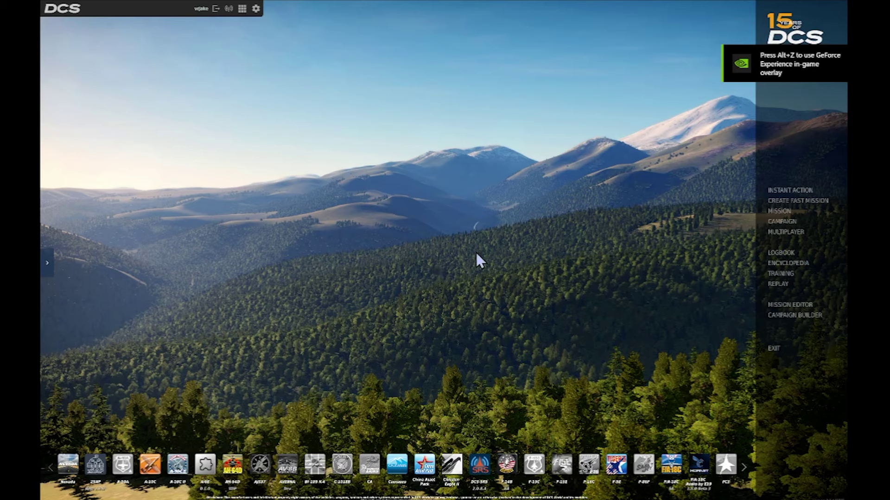
click(778, 211)
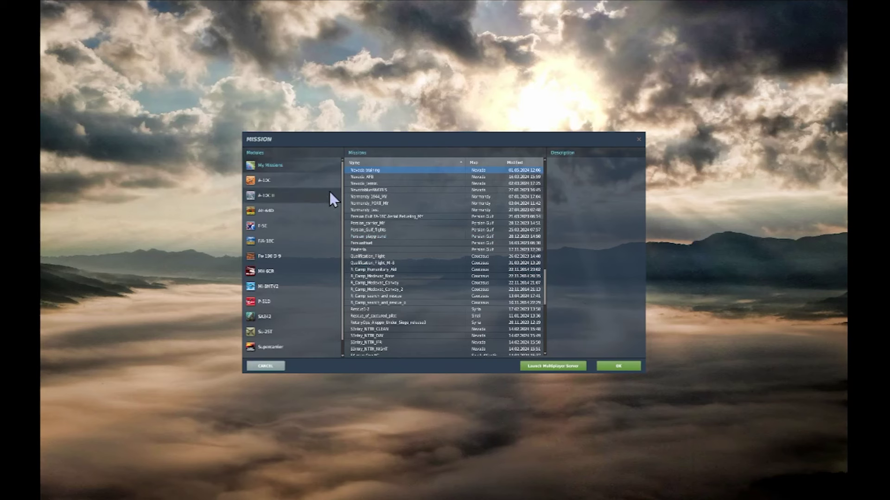
click(608, 361)
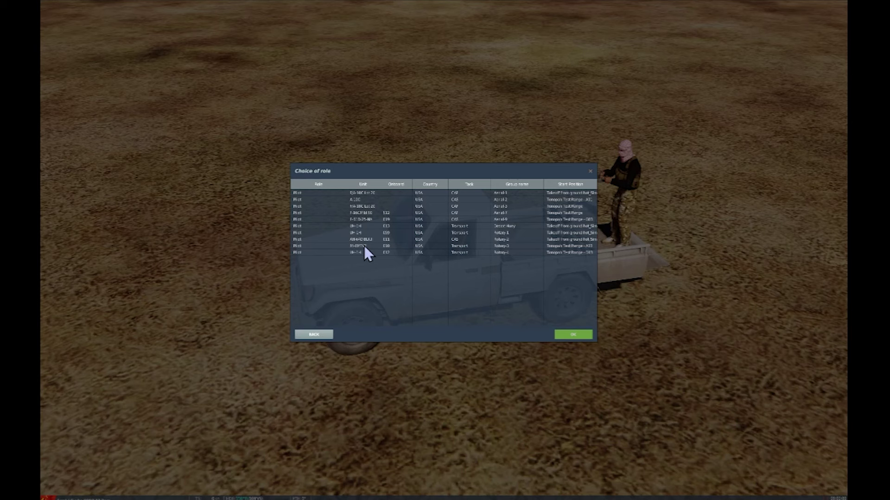
click(362, 239)
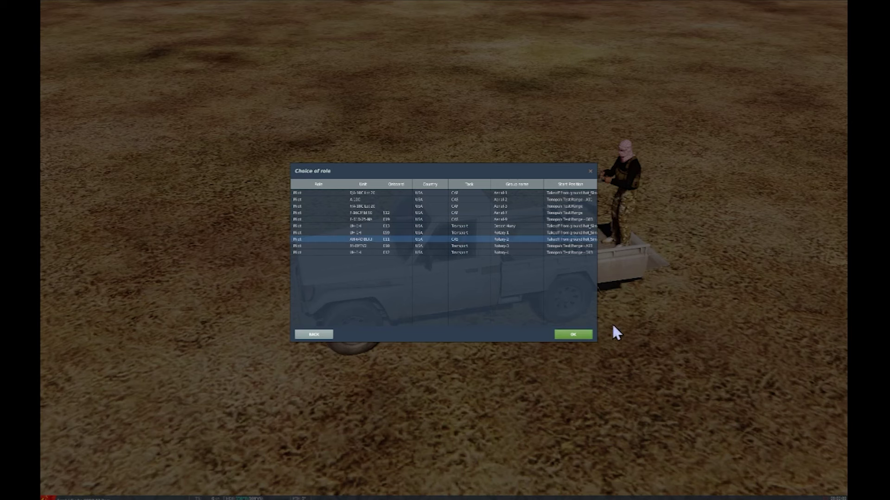
click(563, 334)
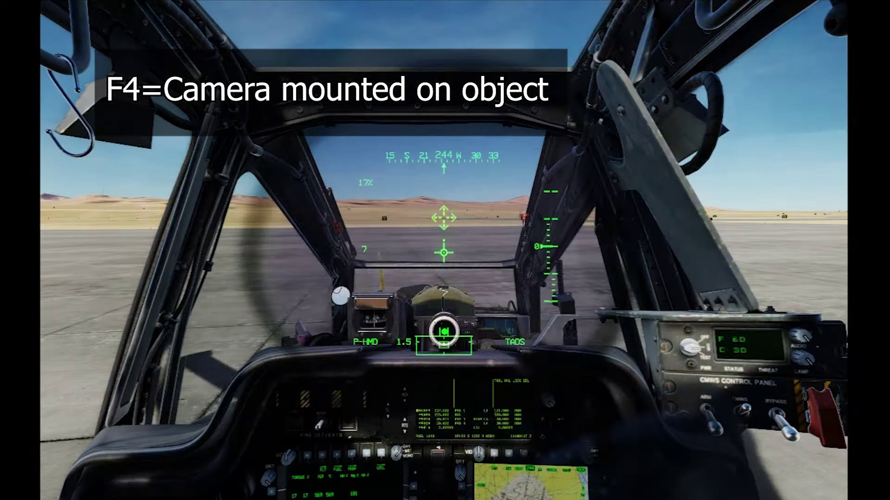
- Switch to the object-mounted external camera and move it along the helicopter to examine the pilot in the cockpit
key(F4)
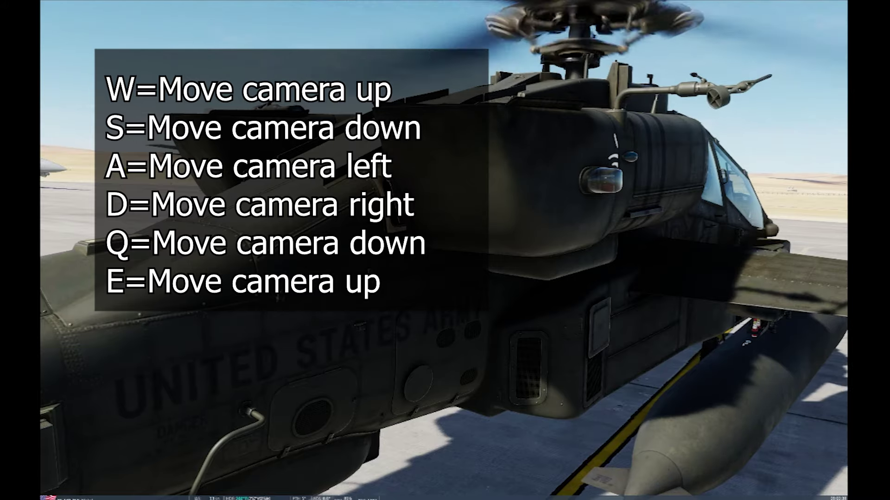
key(s)
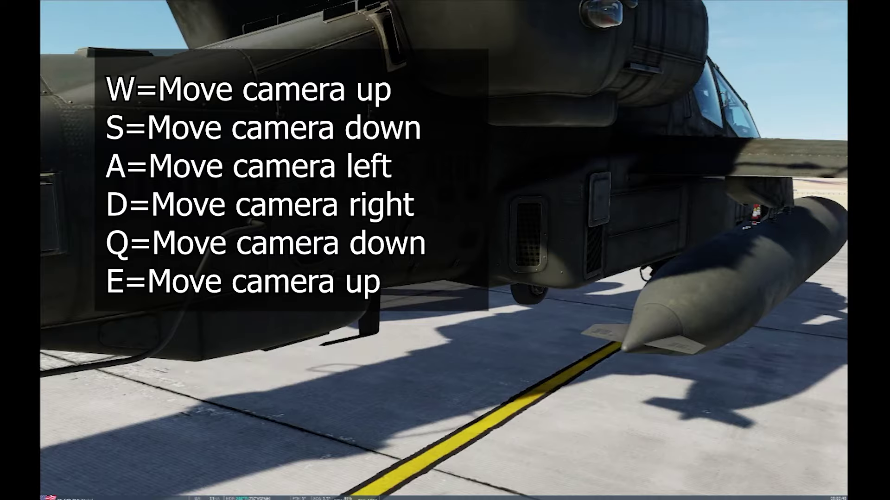
key(w)
key(w)
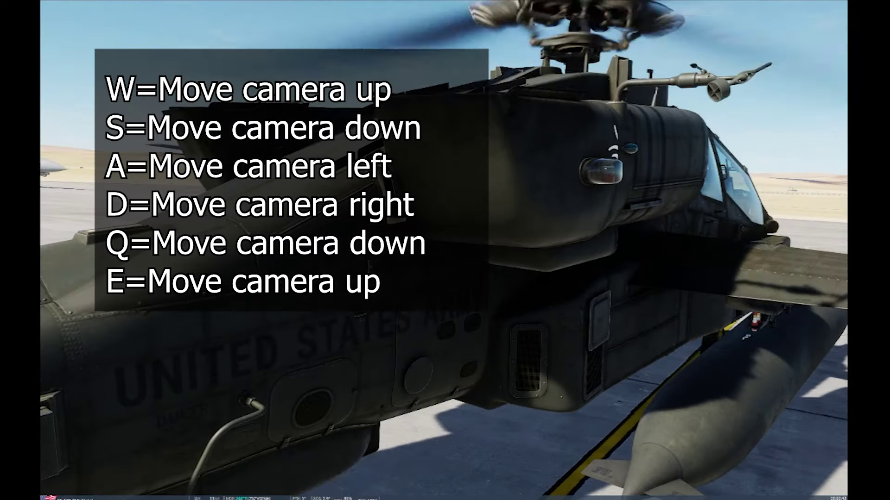
key(d)
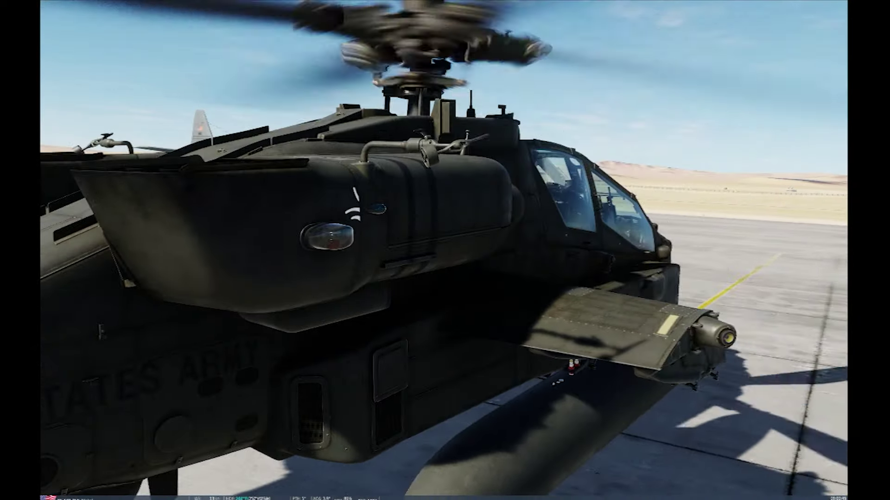
key(a)
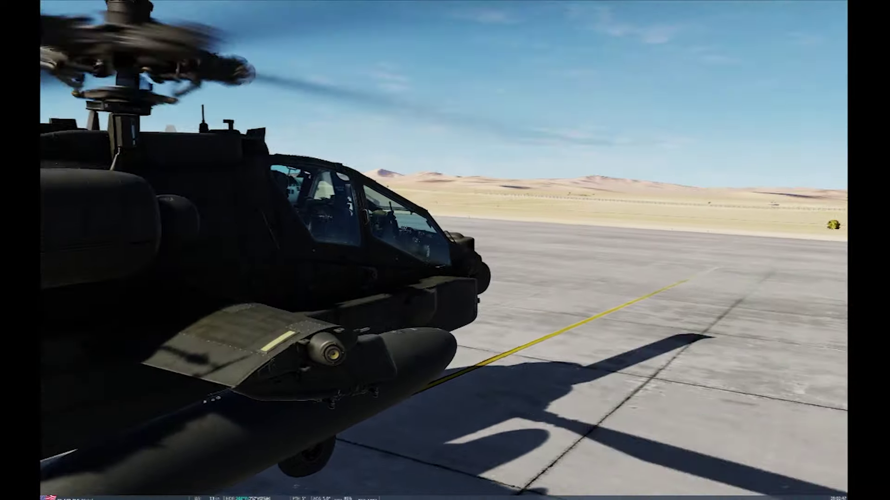
key(d)
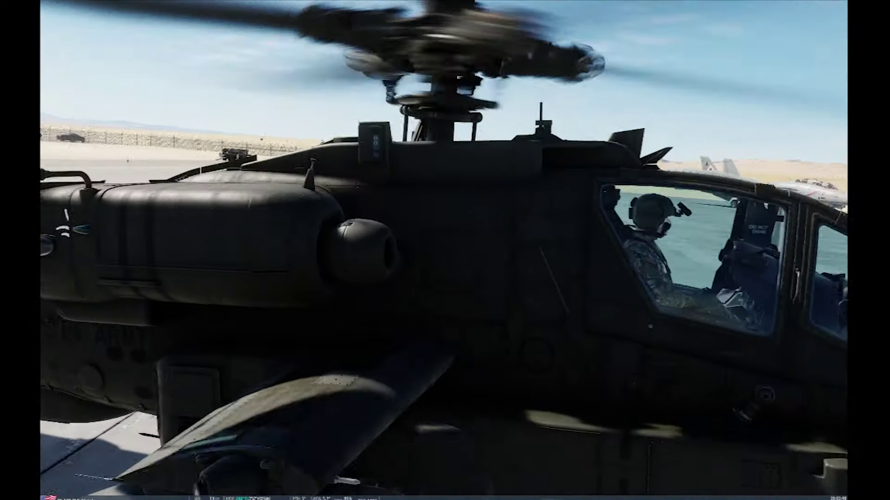